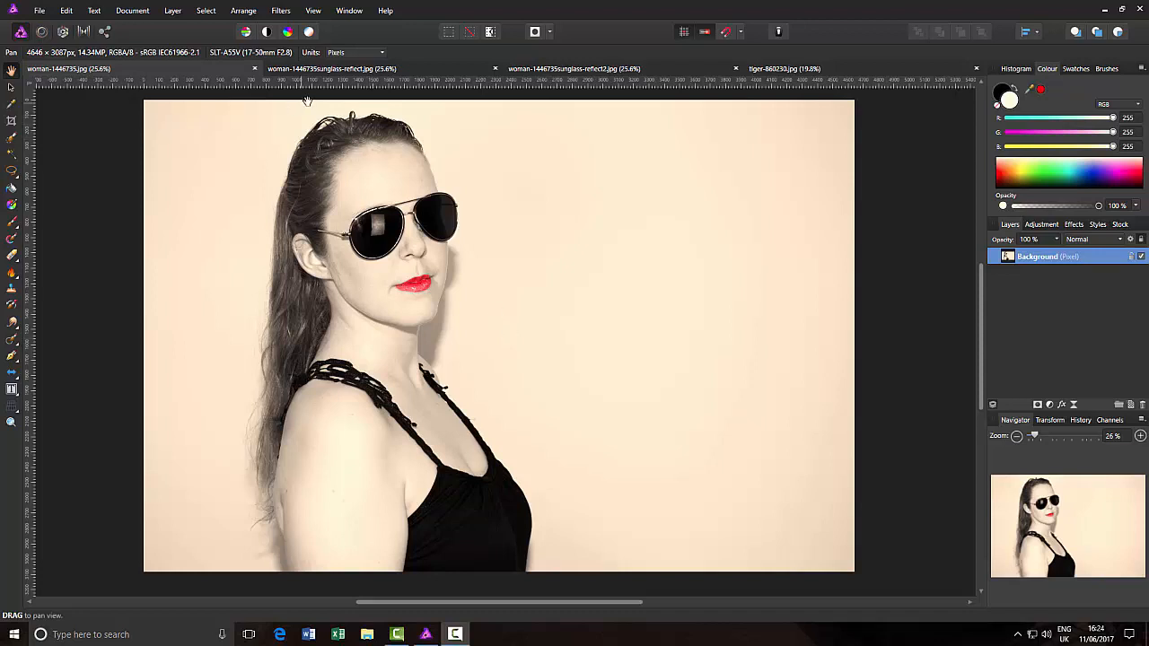
# Review the two finished sunglass-reflection examples and the tiger photo, and return to woman-1446735.jpg
pyautogui.click(411, 68)
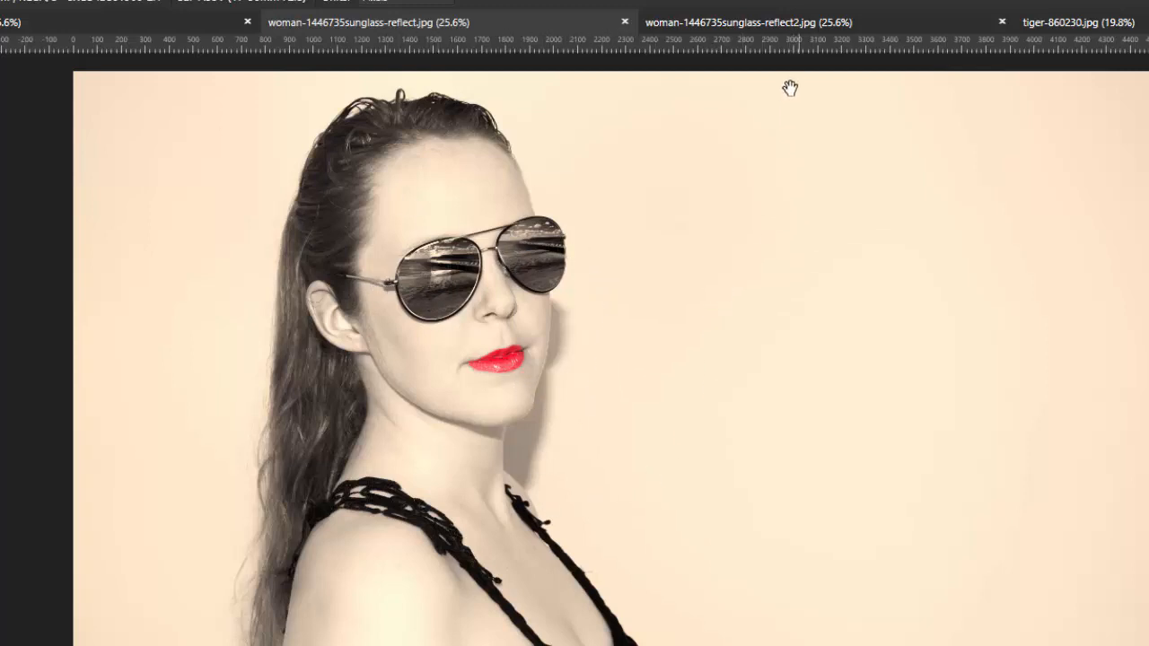
pyautogui.click(761, 27)
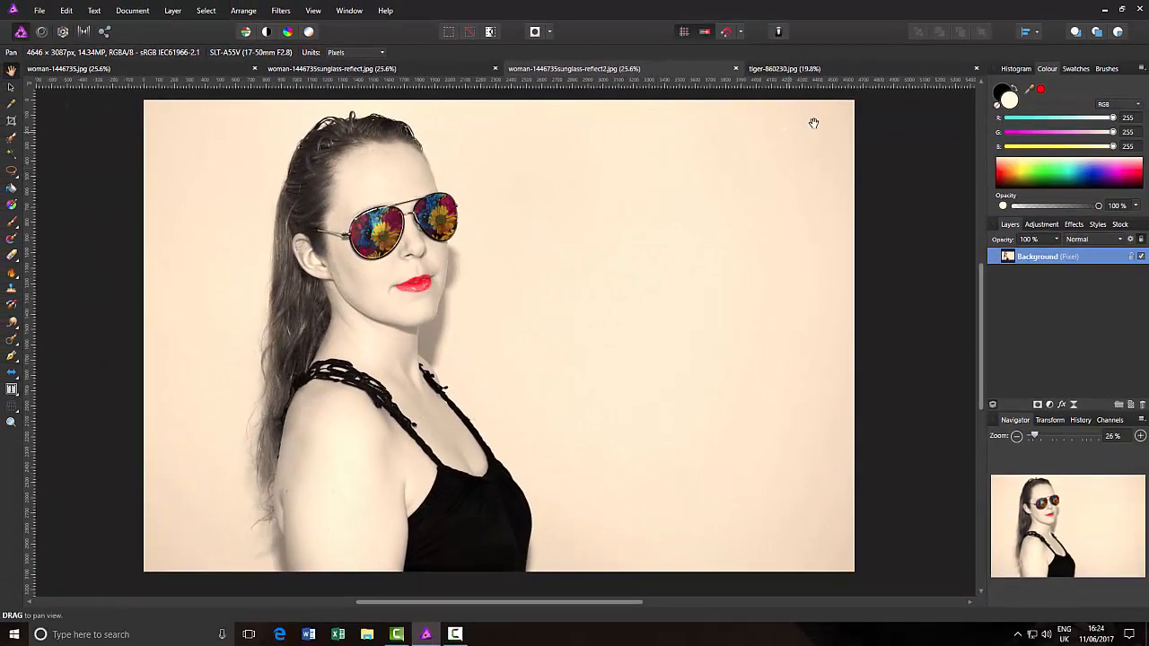
pyautogui.click(826, 70)
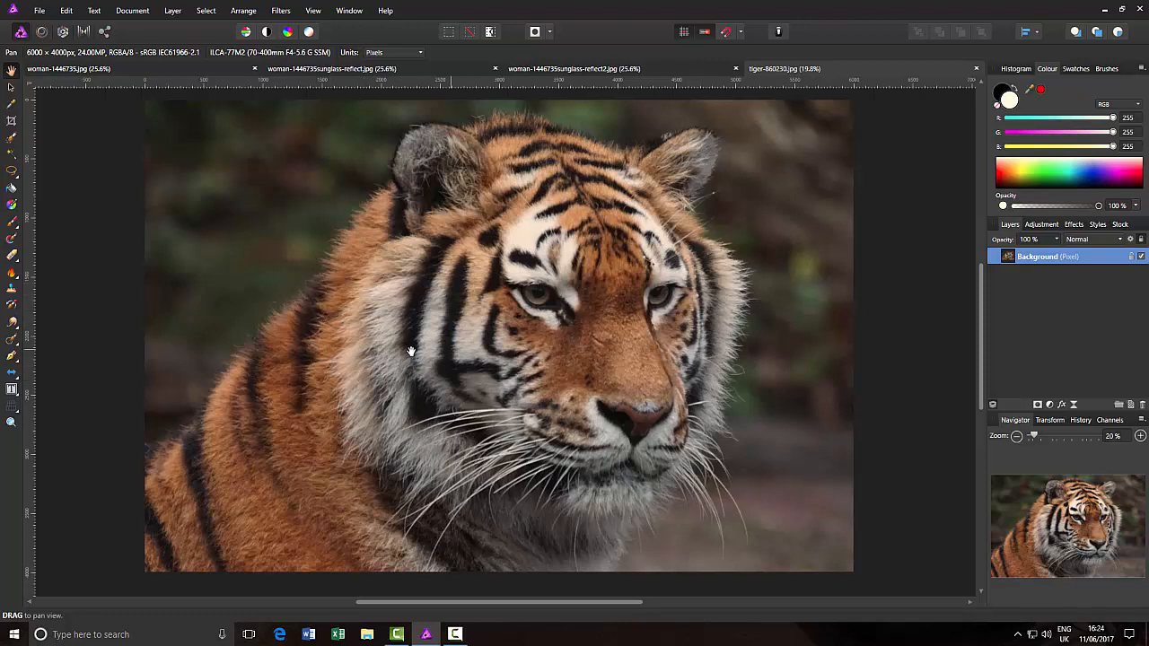
pyautogui.click(162, 70)
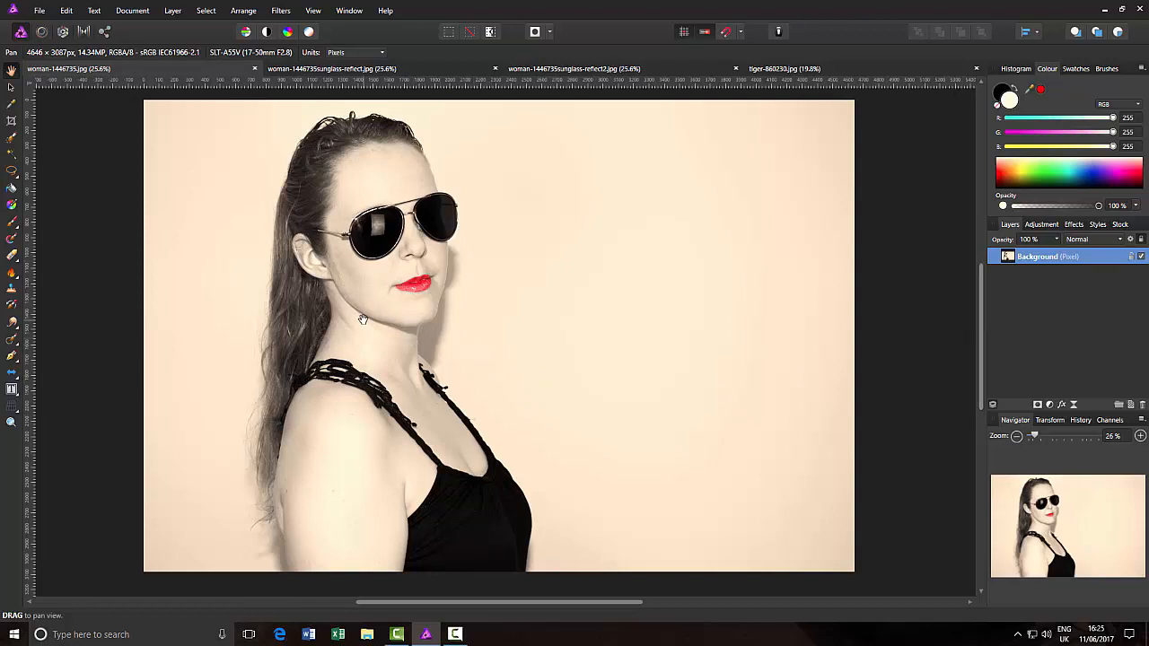
# Select the larger, nearer sunglasses lens by tracing its inner frame edge with the Free Hand Selection Tool in polygonal mode
pyautogui.scroll(1, 429, 360)
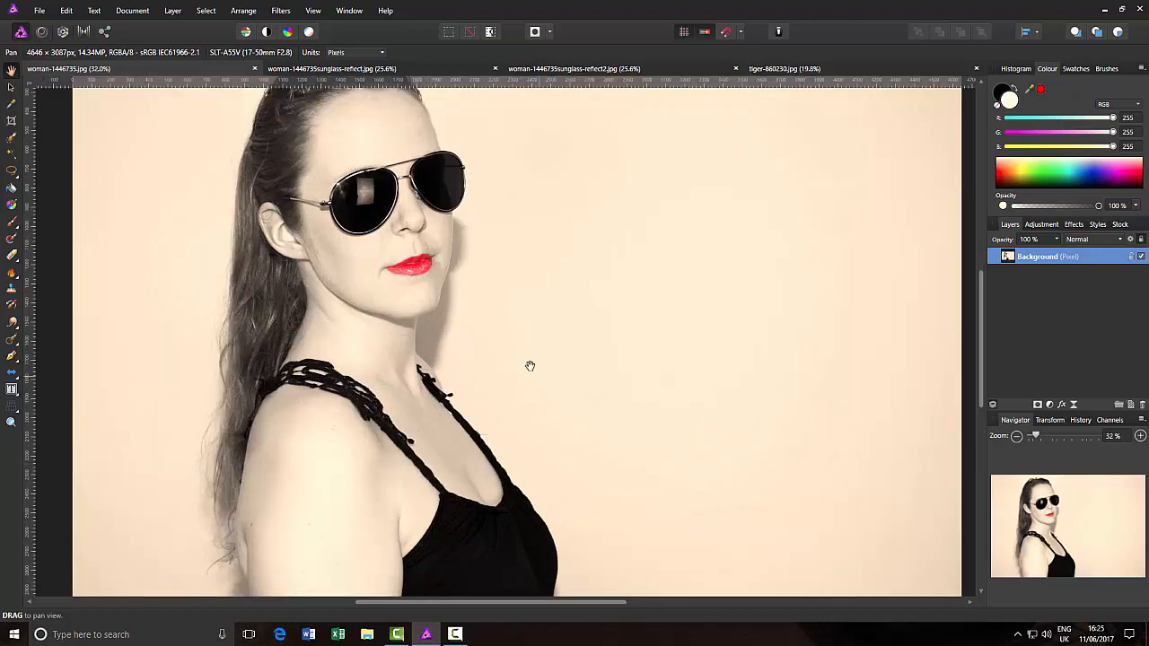
pyautogui.scroll(3, 529, 365)
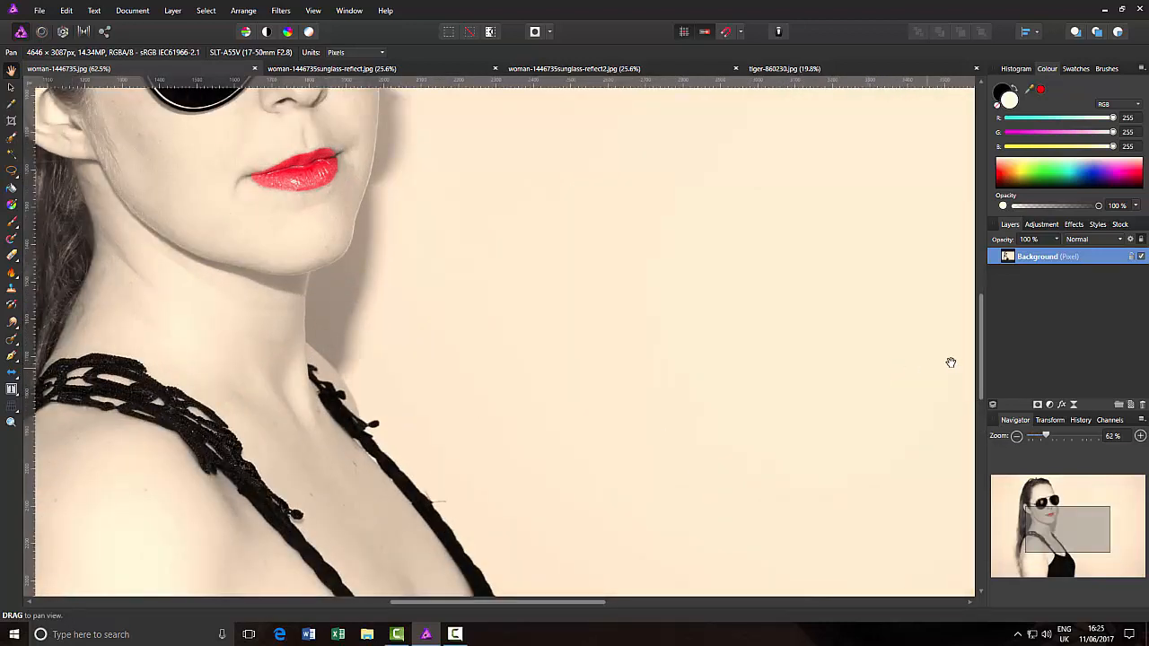
pyautogui.moveTo(983, 335); pyautogui.dragTo(982, 265)
pyautogui.scroll(3, 303, 431)
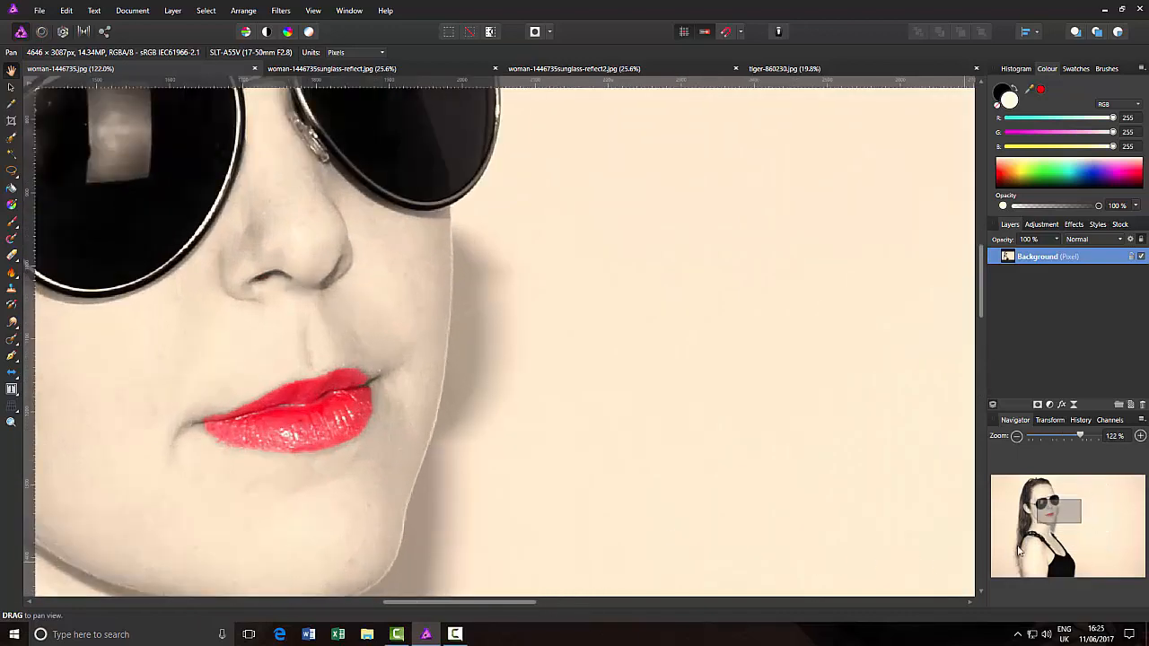
pyautogui.moveTo(1069, 515)
pyautogui.mouseDown()
pyautogui.moveTo(1052, 489)
pyautogui.moveTo(1055, 509)
pyautogui.mouseUp()
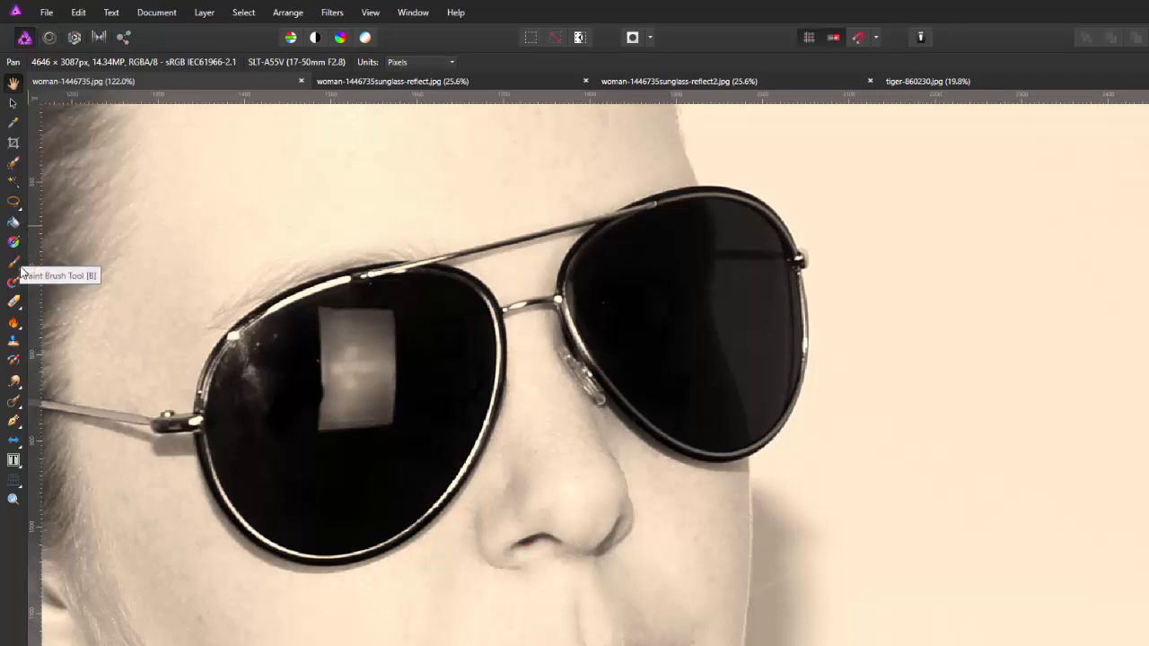
pyautogui.click(20, 212)
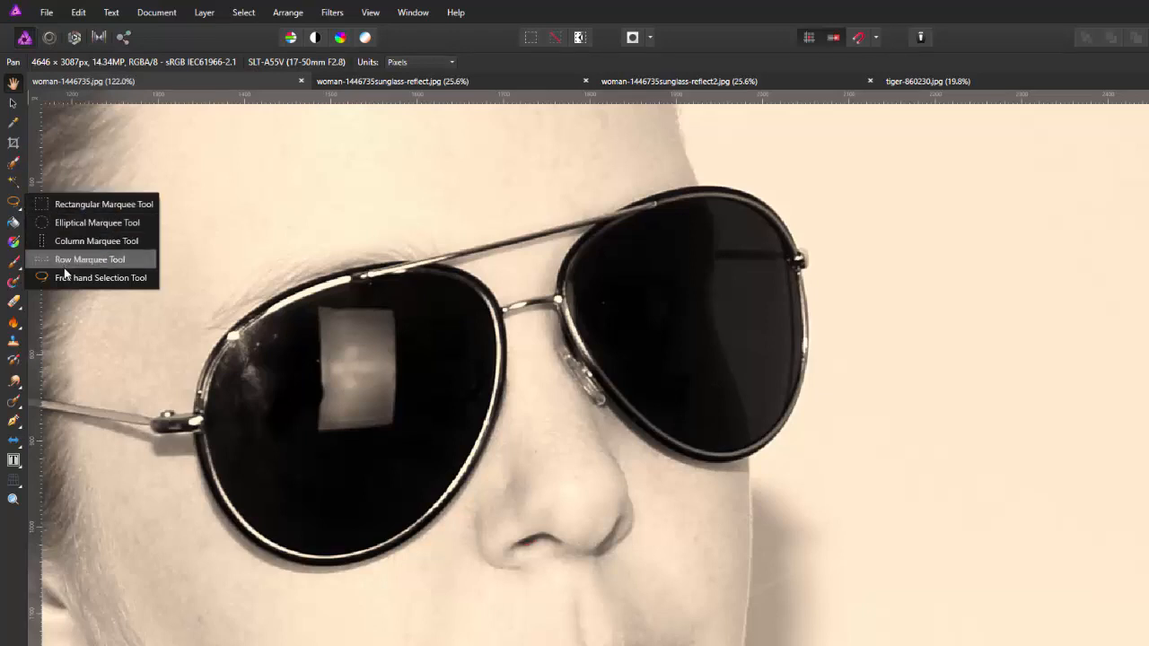
pyautogui.click(11, 204)
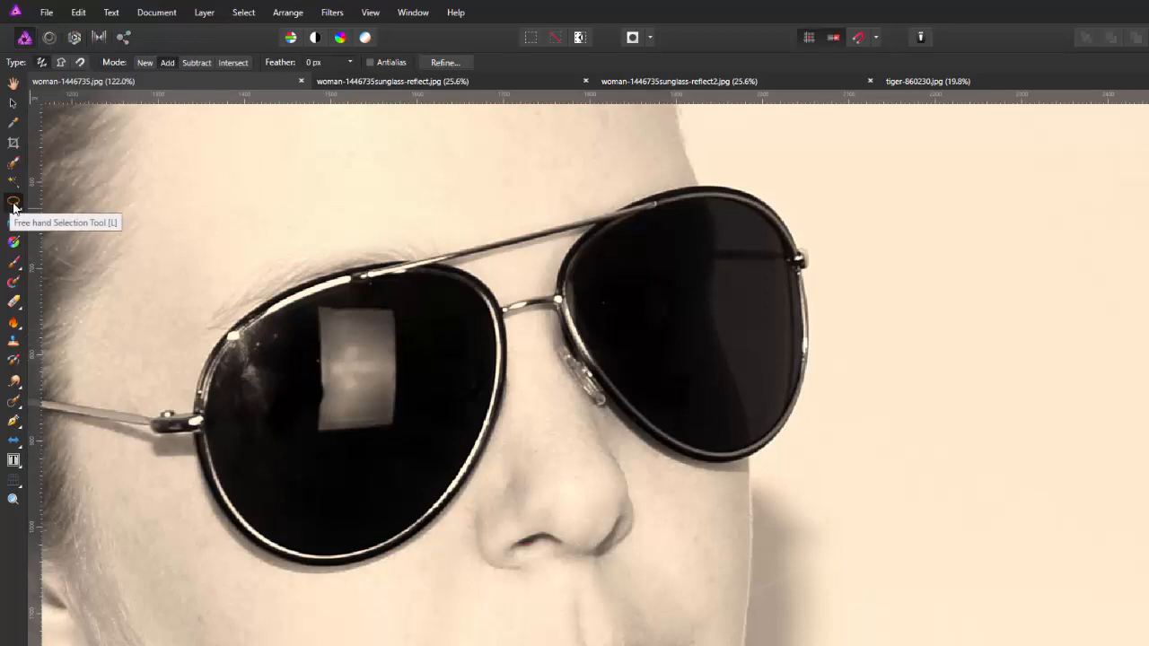
pyautogui.click(60, 66)
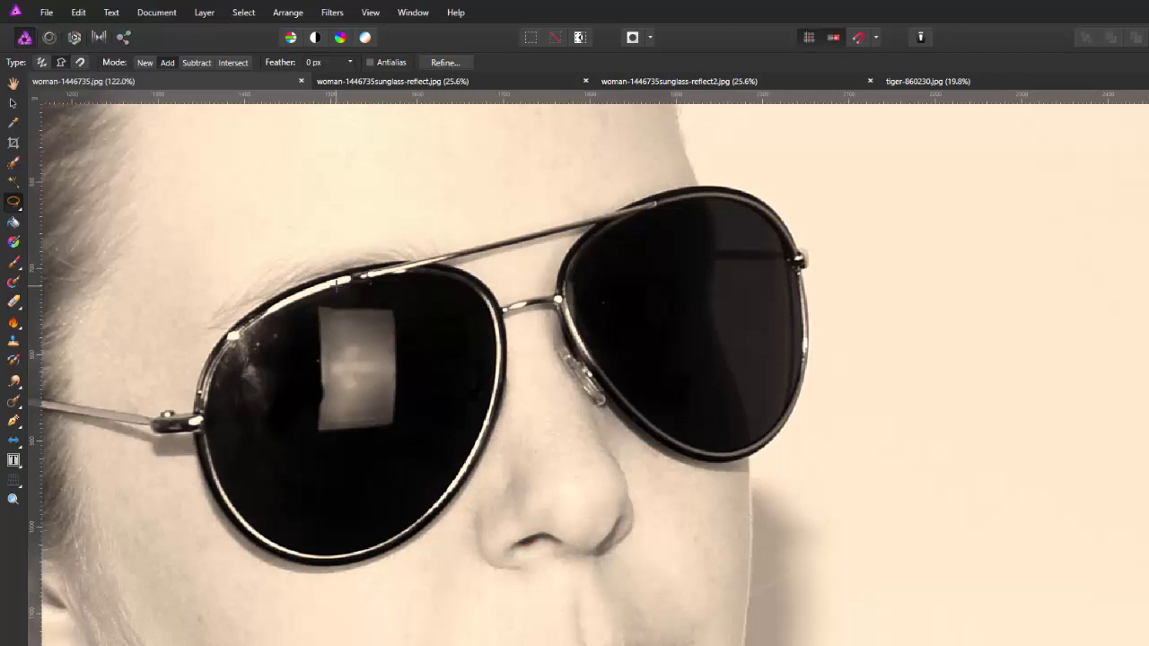
pyautogui.click(336, 285)
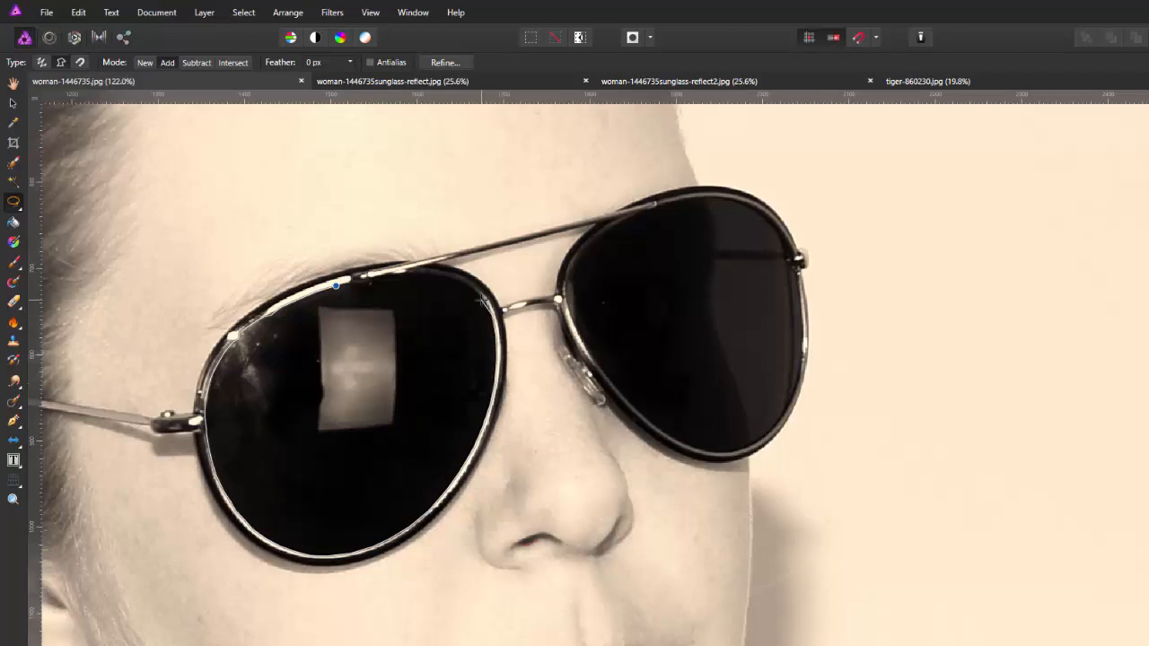
pyautogui.moveTo(473, 288)
pyautogui.mouseDown()
pyautogui.moveTo(405, 270)
pyautogui.moveTo(339, 284)
pyautogui.mouseUp()
pyautogui.click(335, 284)
pyautogui.click(335, 285)
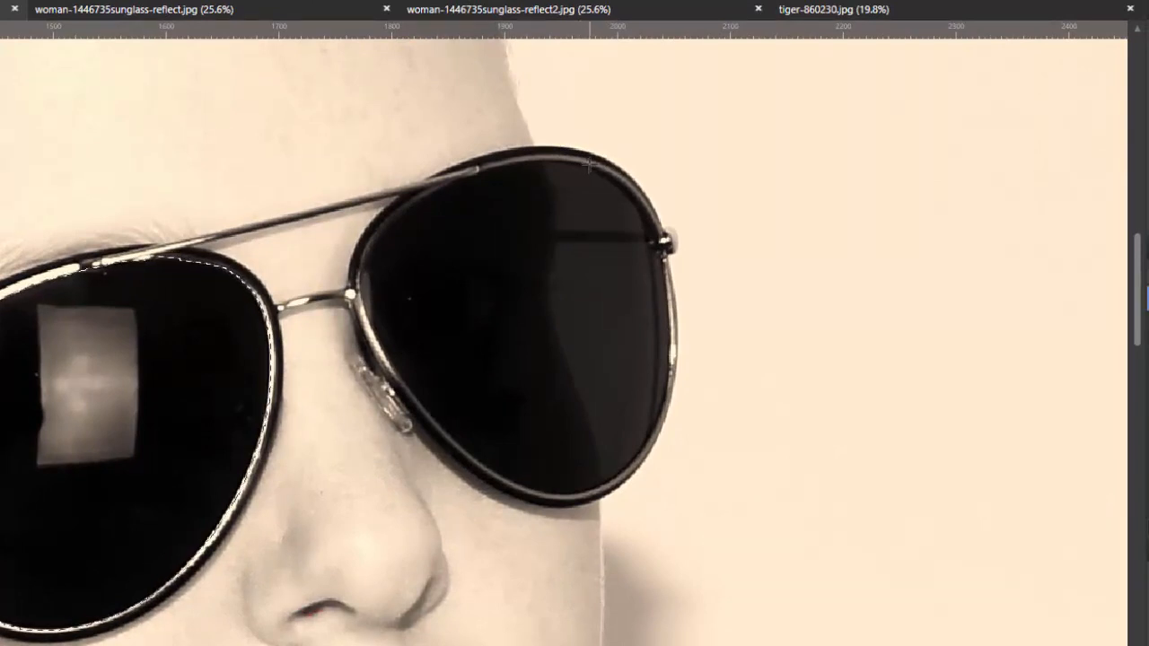
# Add the farther sunglasses lens to the selection by tracing around the inside of its frame
pyautogui.click(588, 166)
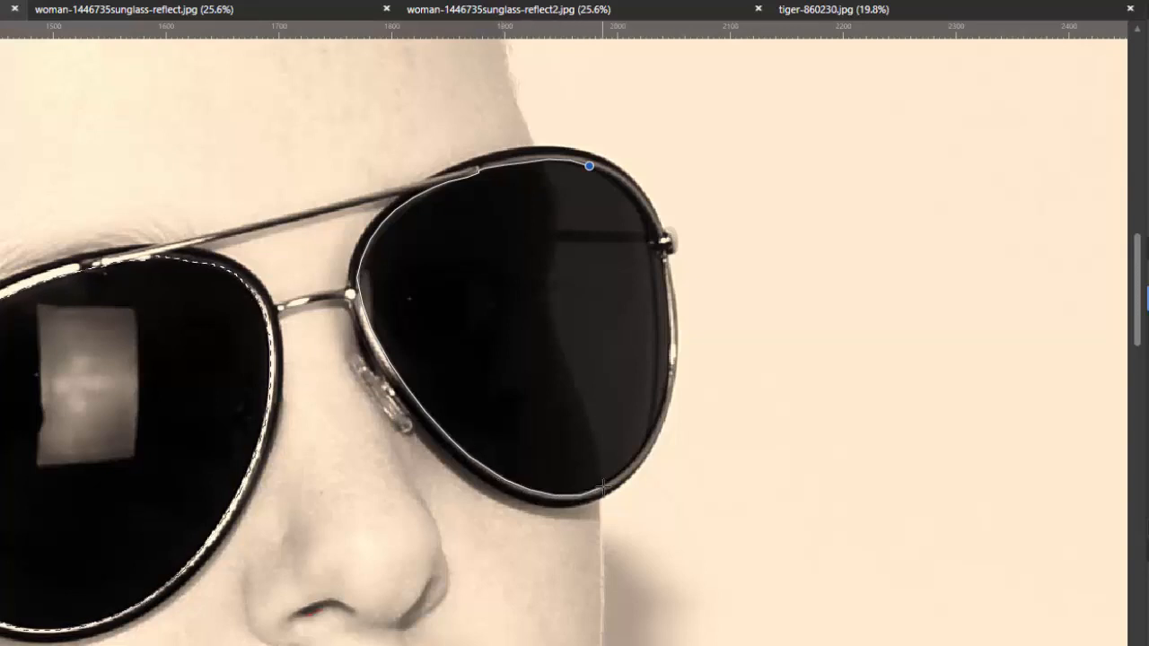
pyautogui.moveTo(635, 461)
pyautogui.mouseDown()
pyautogui.moveTo(671, 384)
pyautogui.moveTo(668, 278)
pyautogui.moveTo(646, 203)
pyautogui.moveTo(605, 170)
pyautogui.mouseUp()
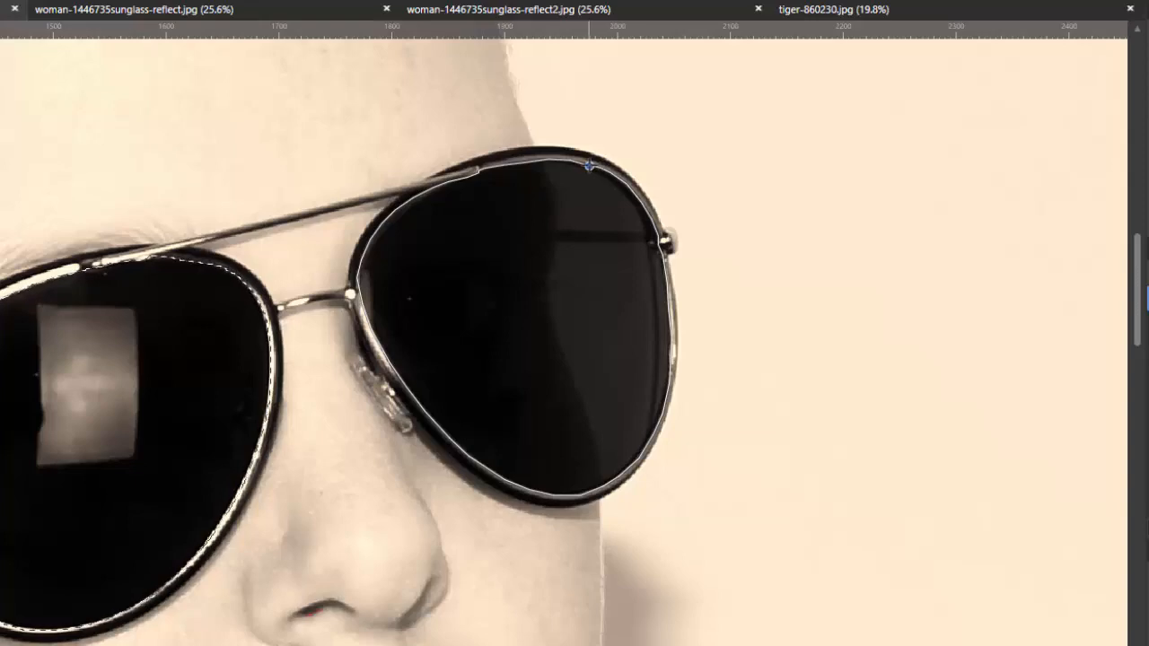
pyautogui.moveTo(593, 167); pyautogui.dragTo(589, 166)
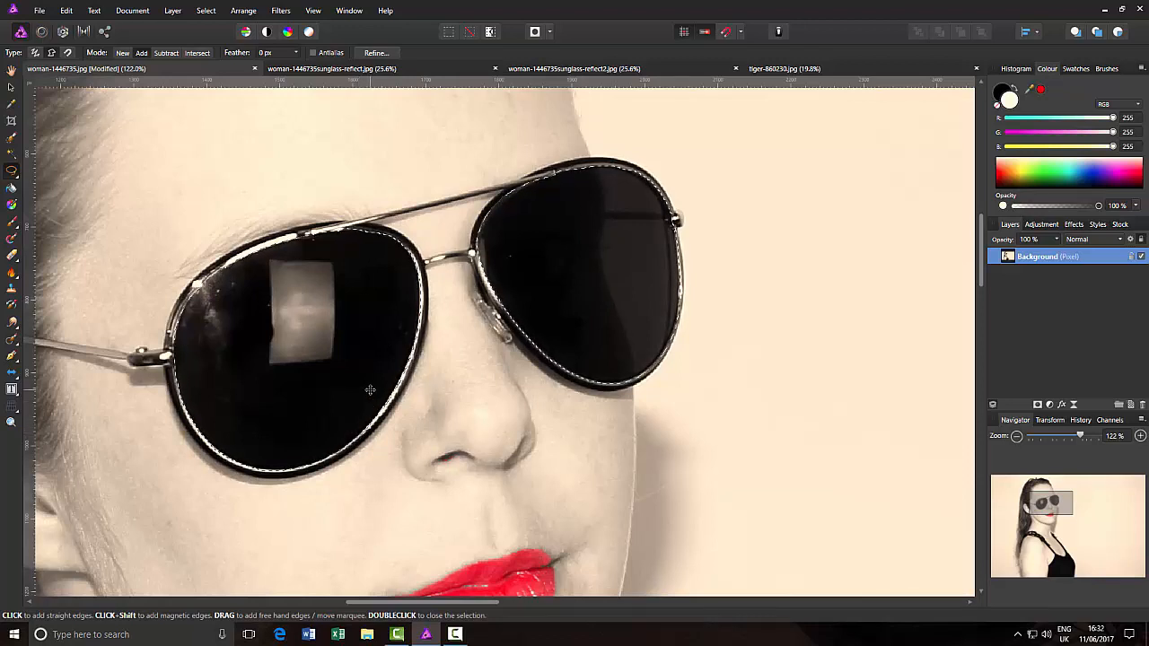
# Refine the lens selection with a 2 px feather and 0% border width, and apply it
pyautogui.click(376, 53)
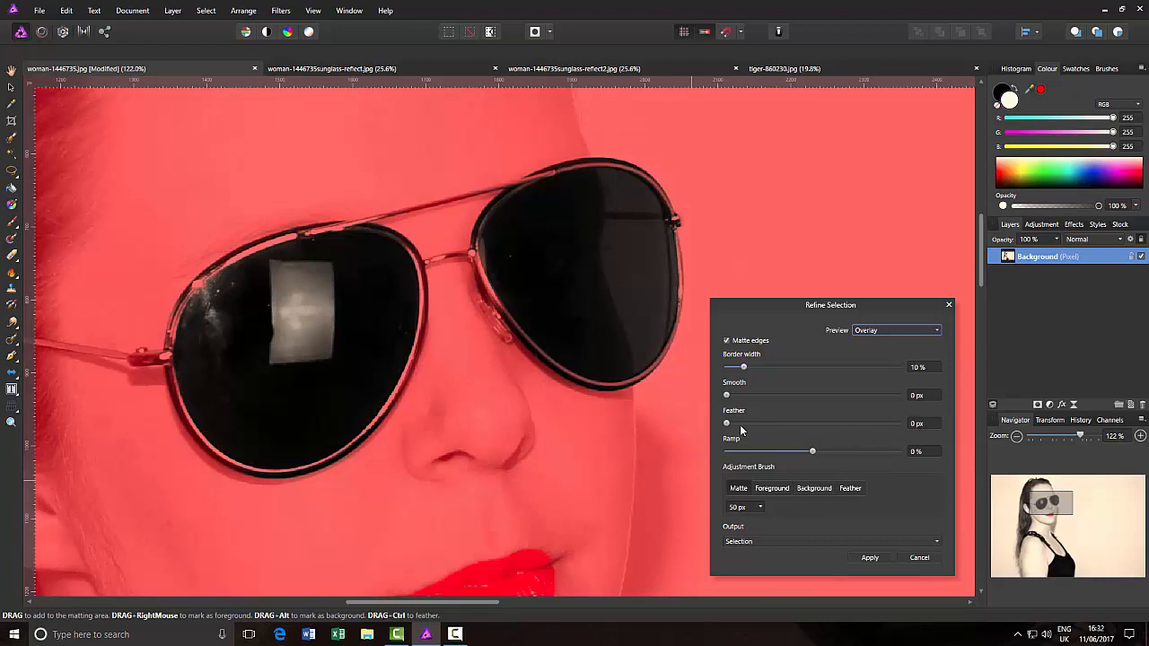
pyautogui.click(916, 429)
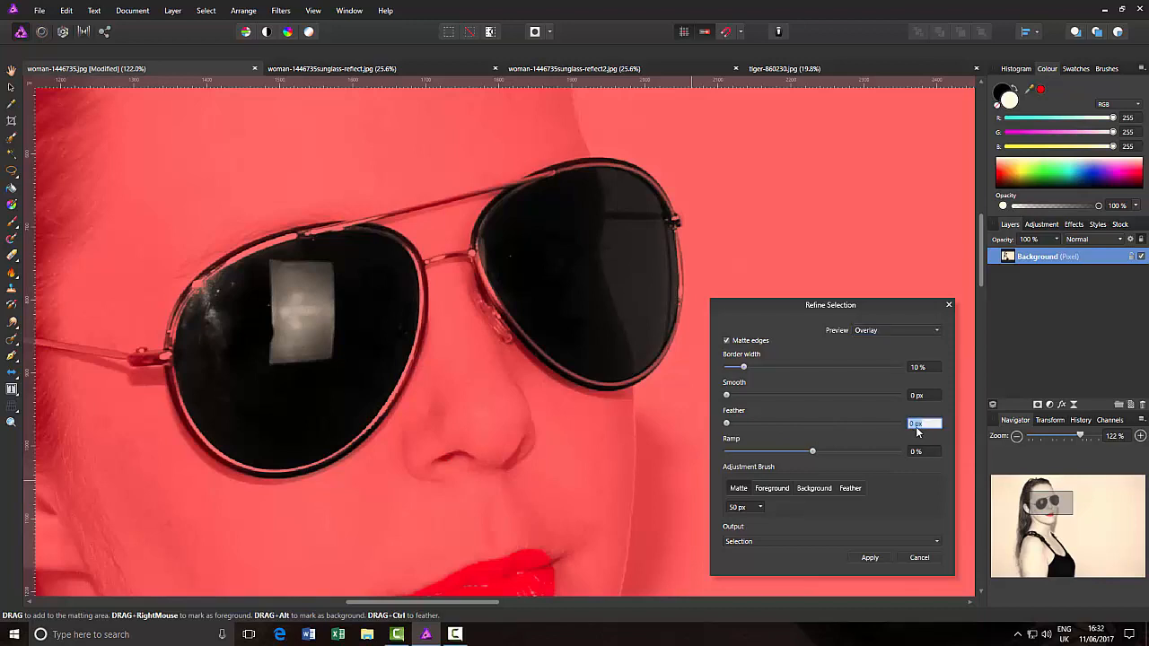
pyautogui.write('2')
pyautogui.press('Return')
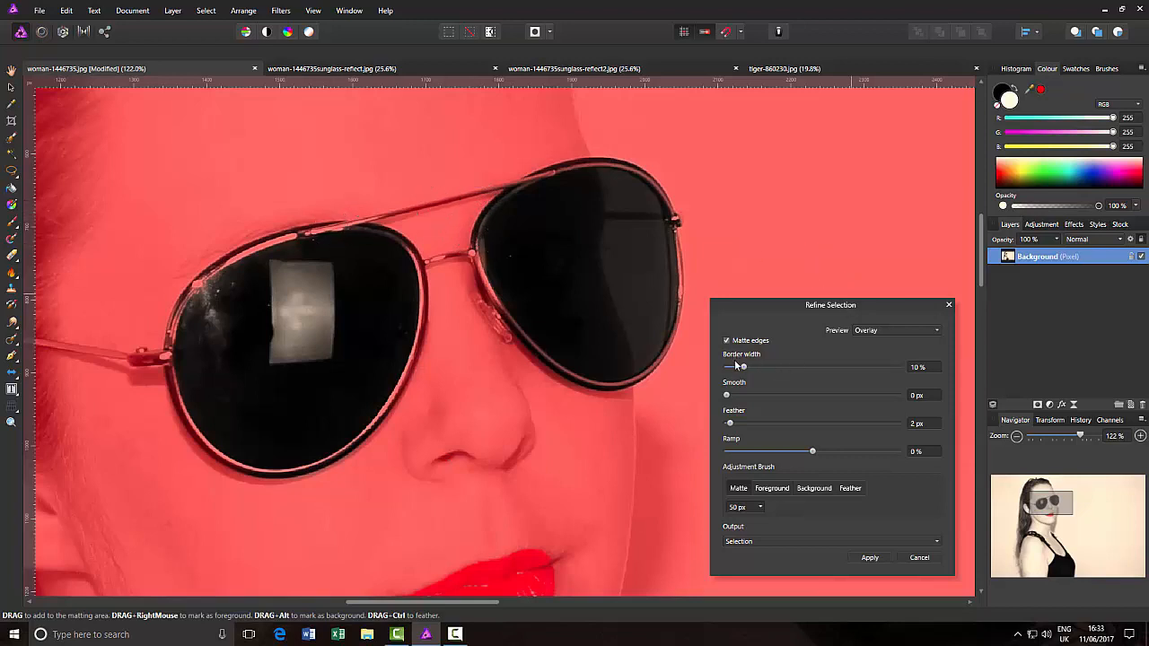
pyautogui.moveTo(743, 367); pyautogui.dragTo(726, 369)
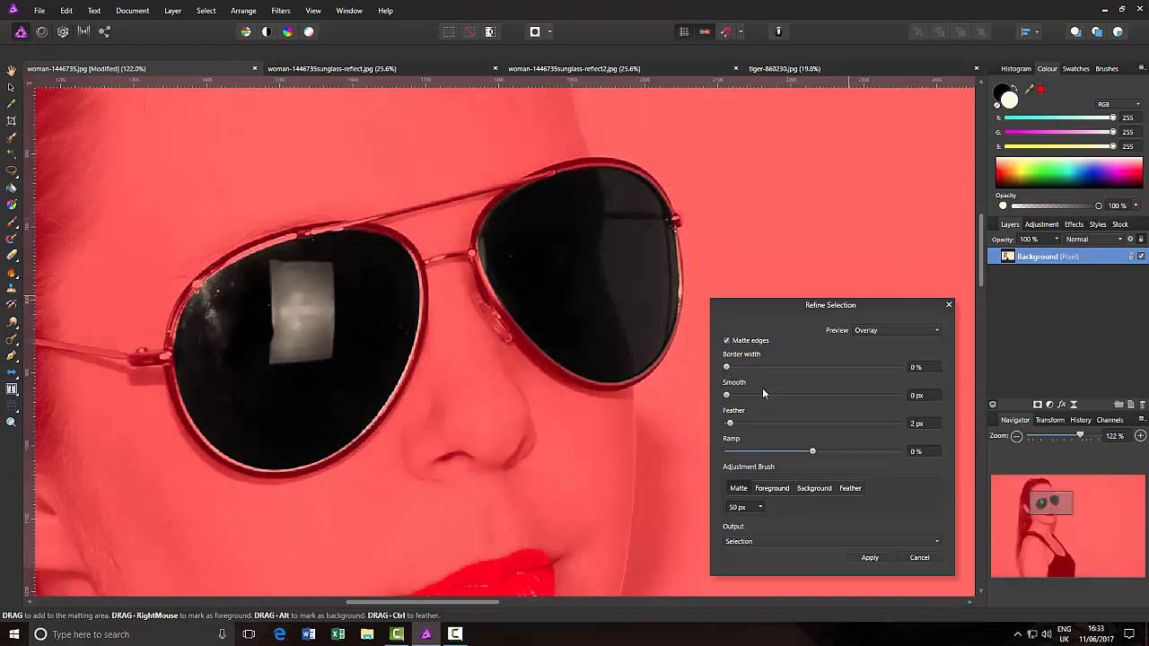
pyautogui.click(868, 558)
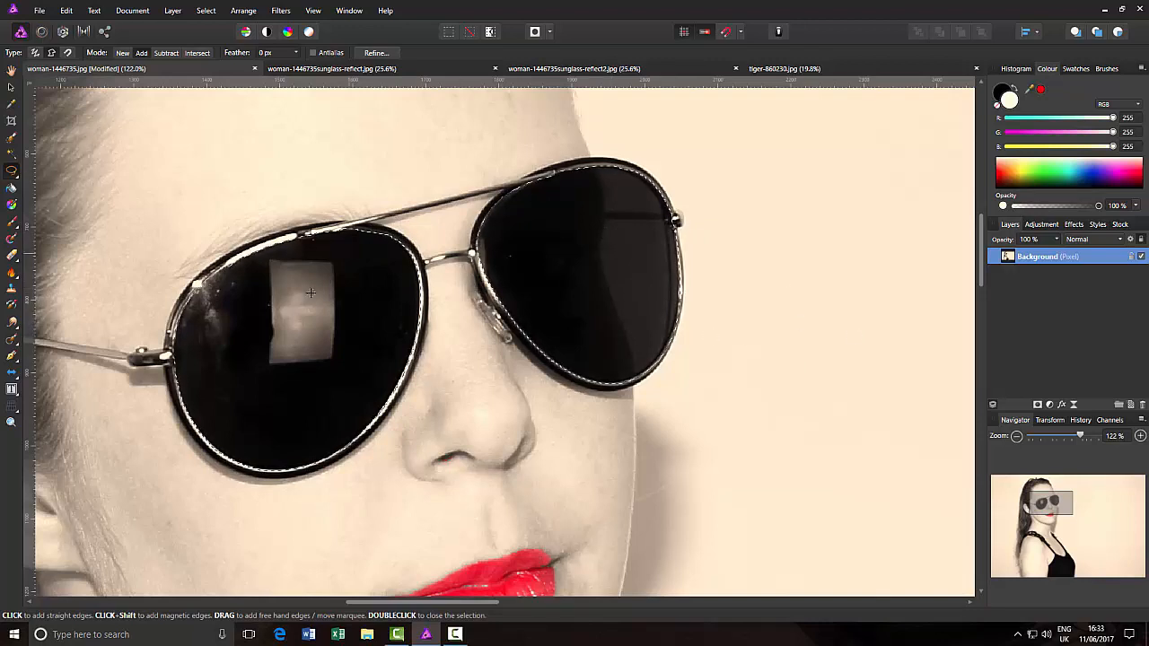
# Duplicate the selected lenses onto their own layer, check the cutout with the original background hidden briefly, and deselect
pyautogui.hotkey('ctrl', 'j')
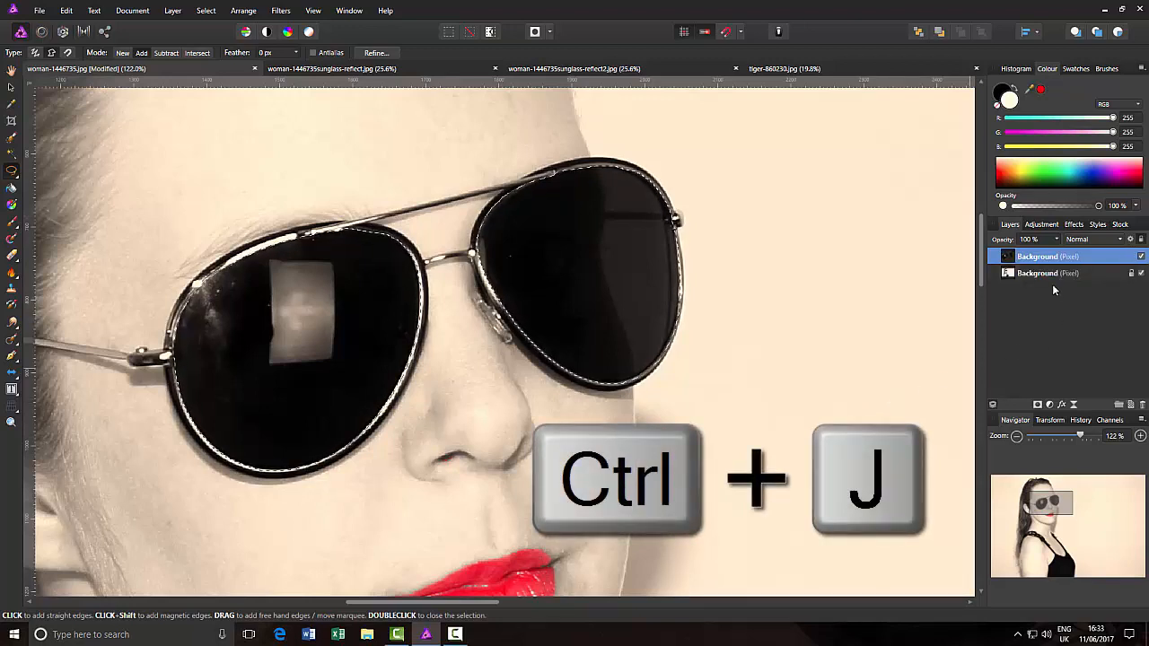
pyautogui.click(1141, 274)
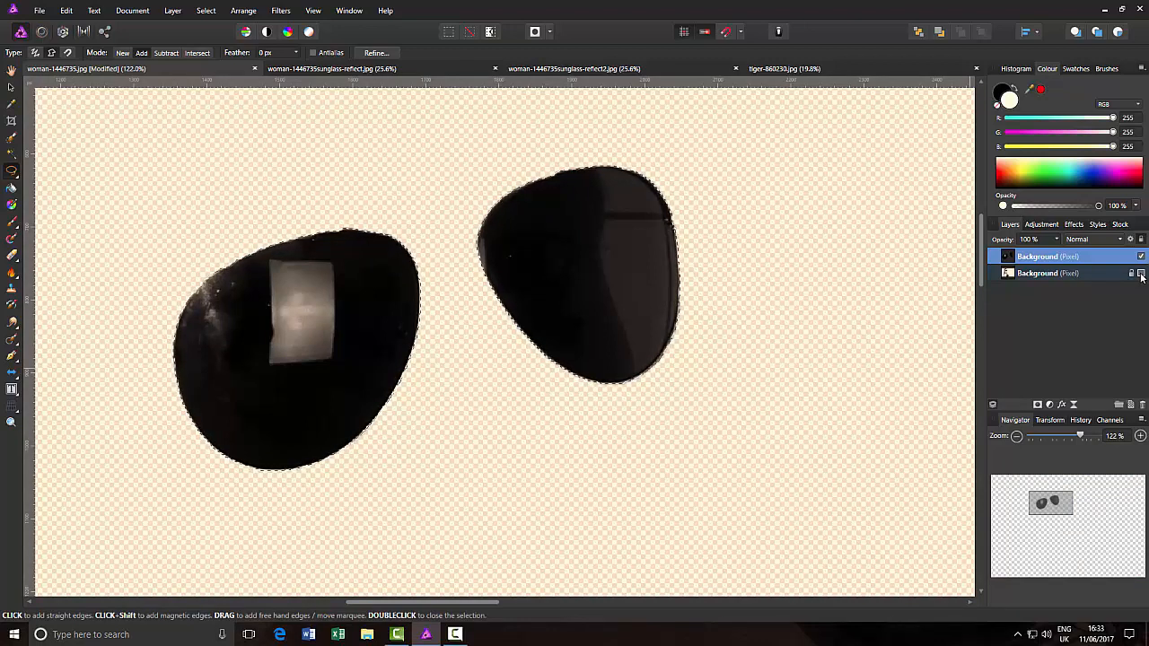
pyautogui.click(1141, 274)
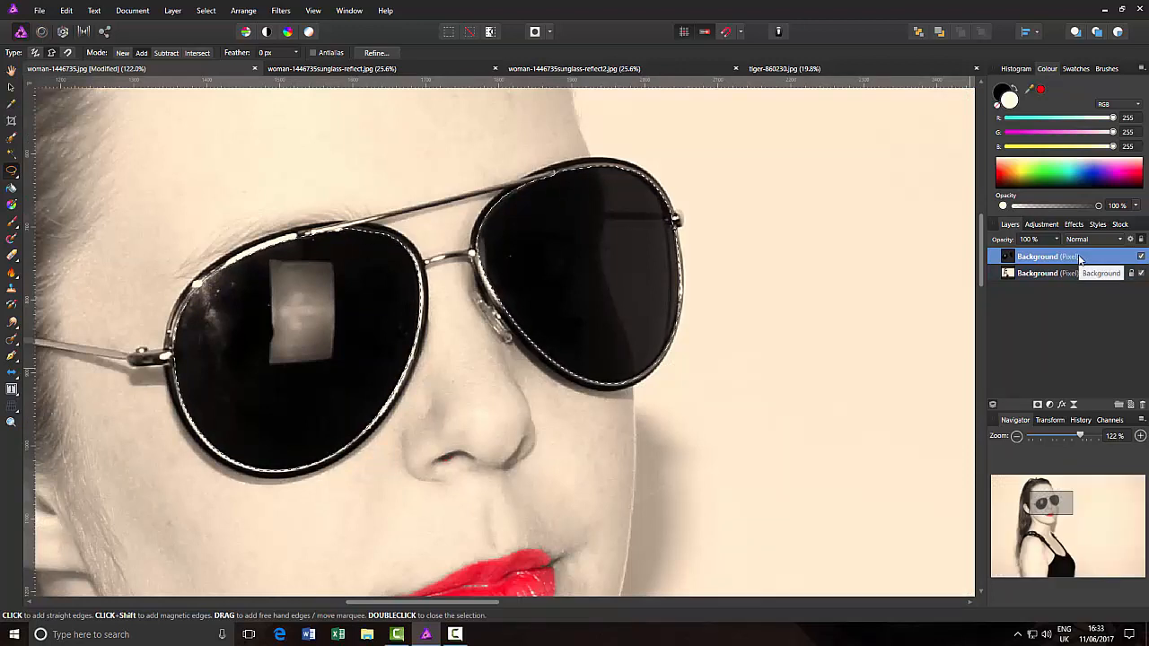
pyautogui.hotkey('ctrl', 'd')
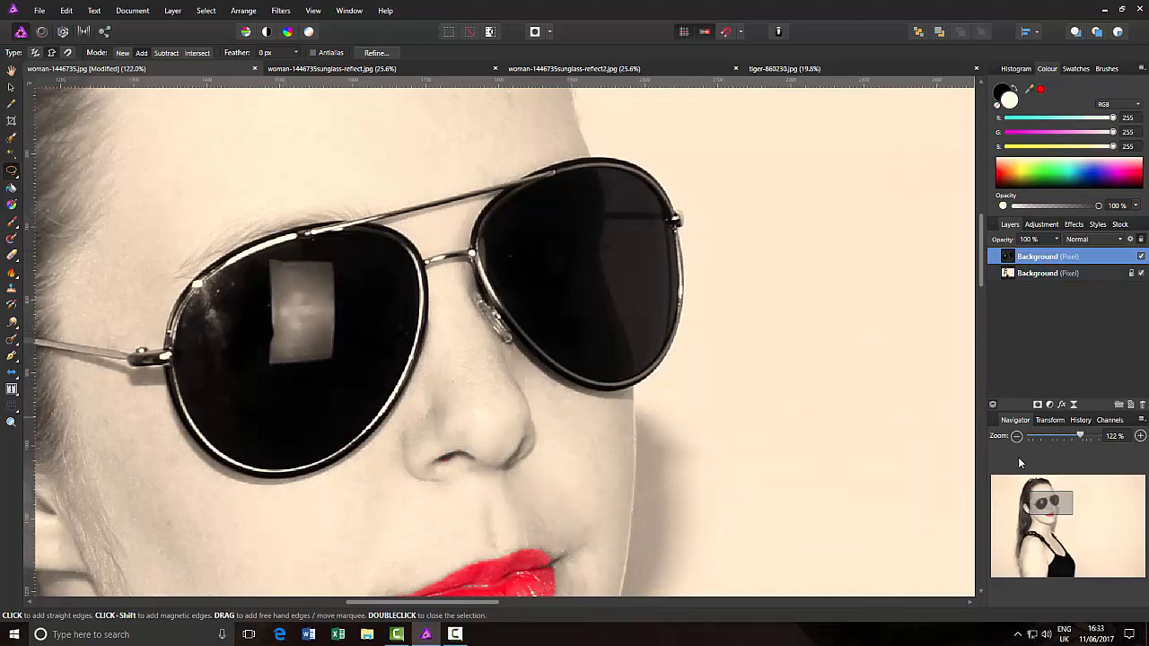
# Select the entire tiger-860230.jpg image and copy it
pyautogui.hotkey('ctrl', '0')
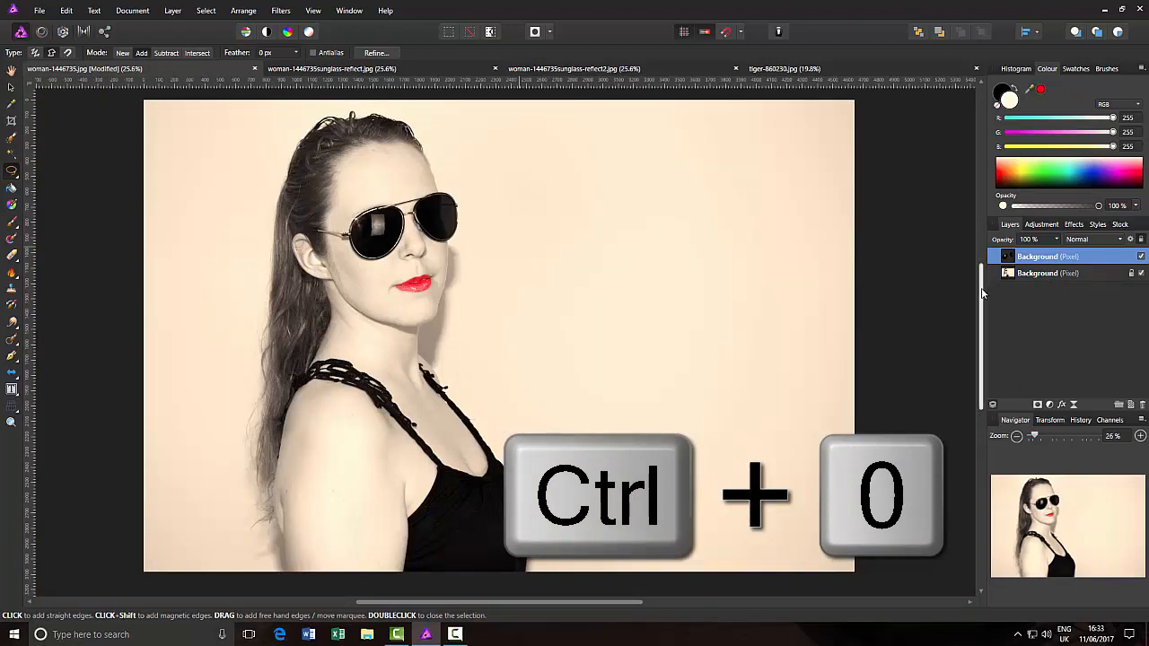
pyautogui.click(808, 69)
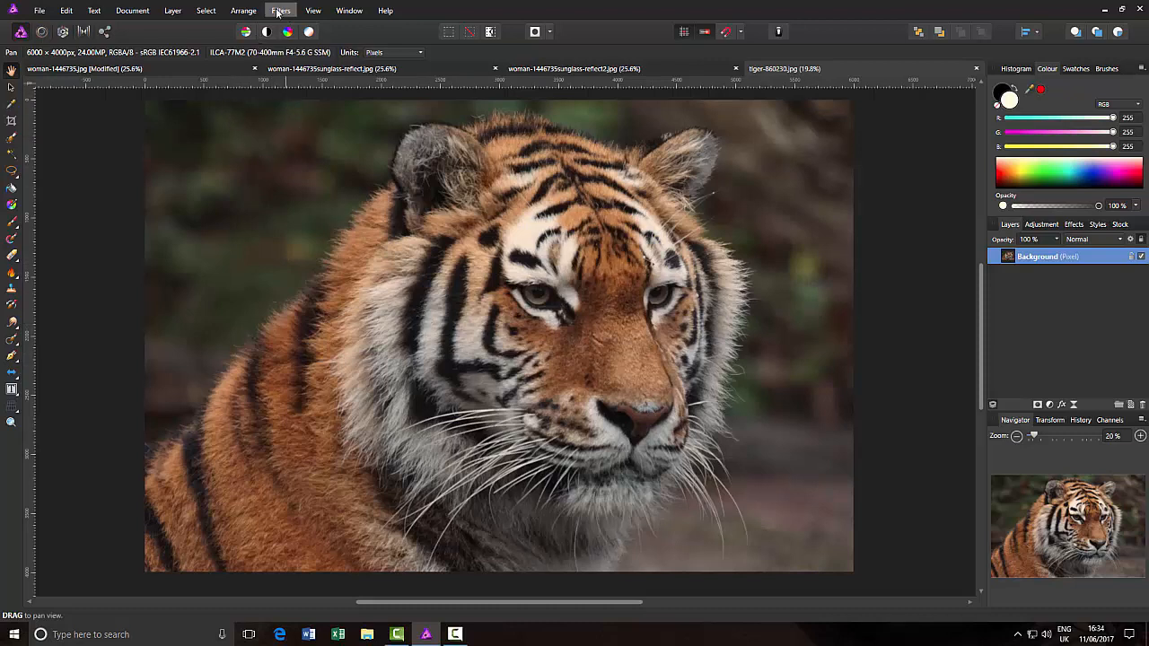
pyautogui.click(206, 11)
pyautogui.click(220, 27)
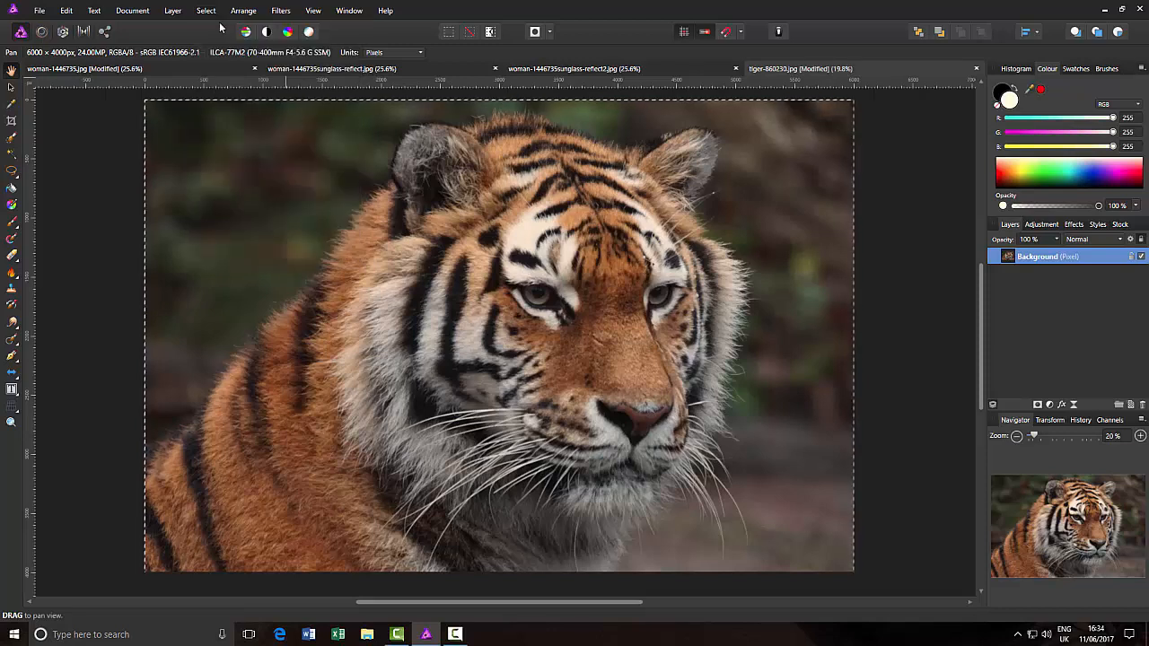
pyautogui.click(70, 11)
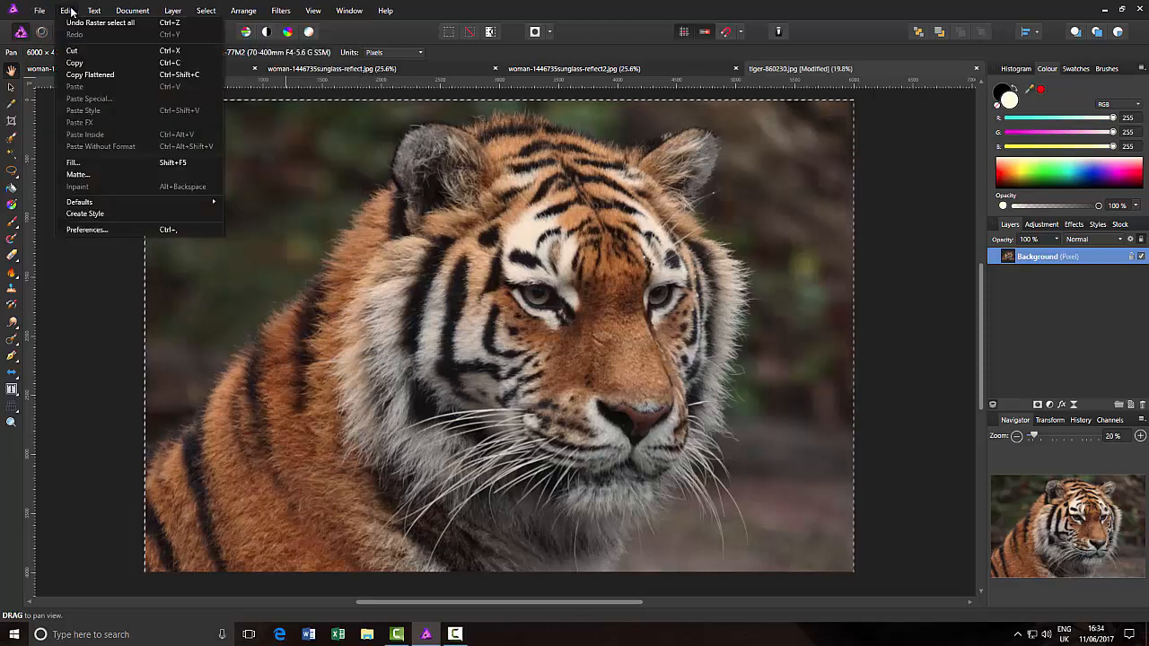
pyautogui.click(77, 63)
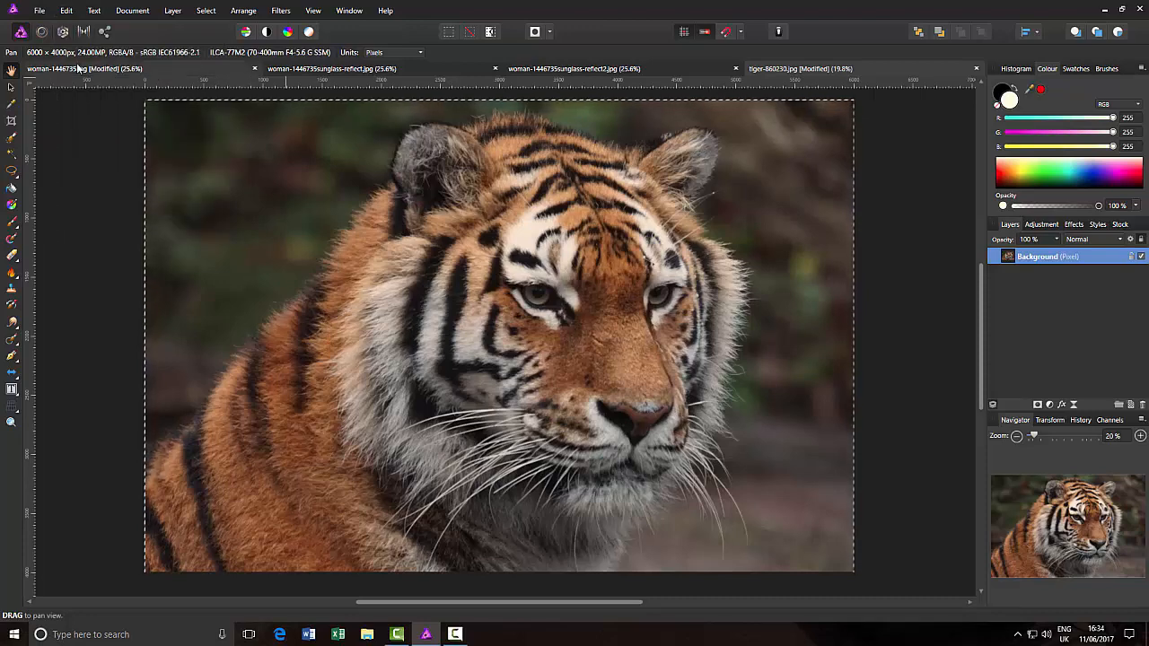
# Paste the copied tiger image into woman-1446735.jpg as a layer above the lens cutout
pyautogui.click(145, 69)
pyautogui.press('l')
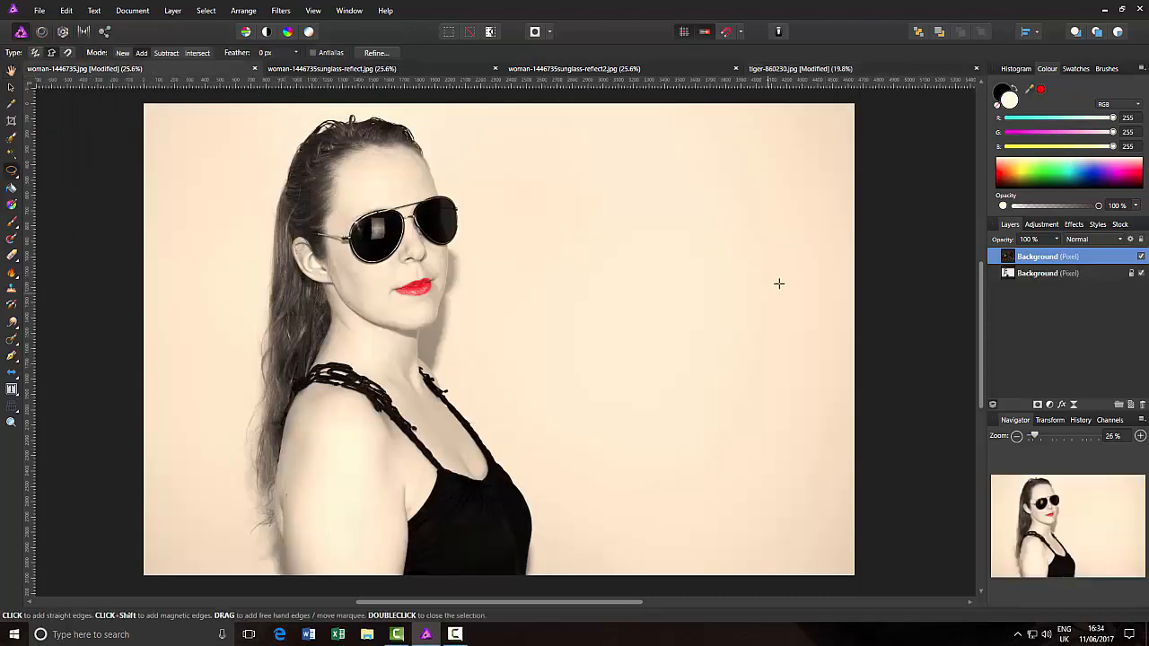
pyautogui.click(70, 11)
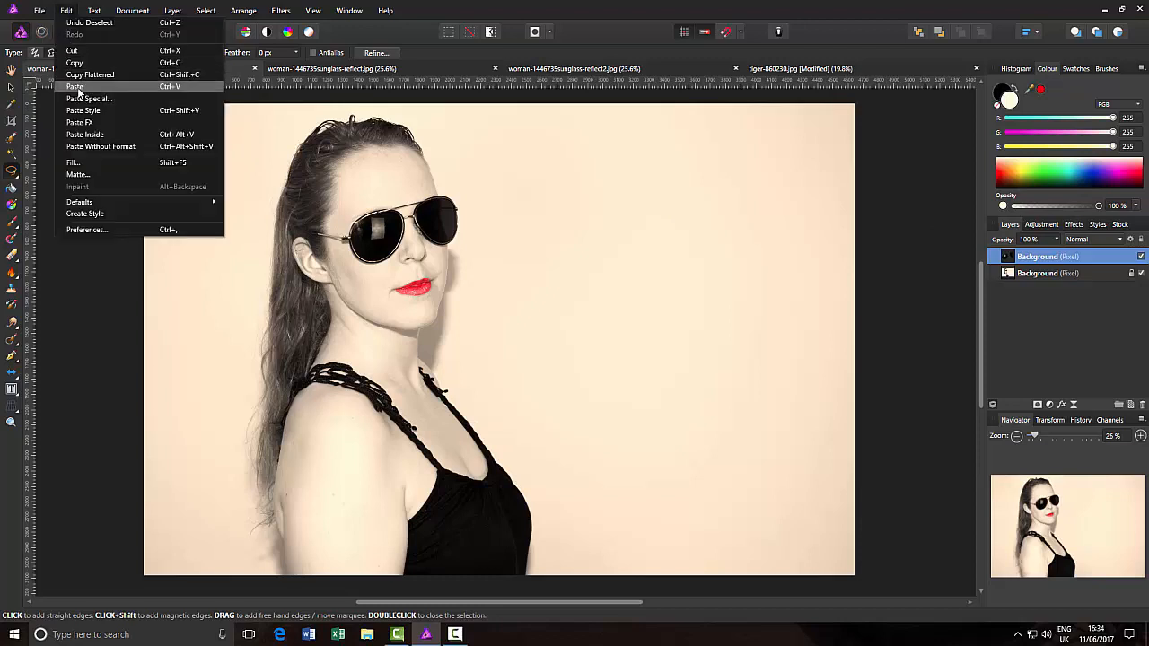
pyautogui.click(77, 87)
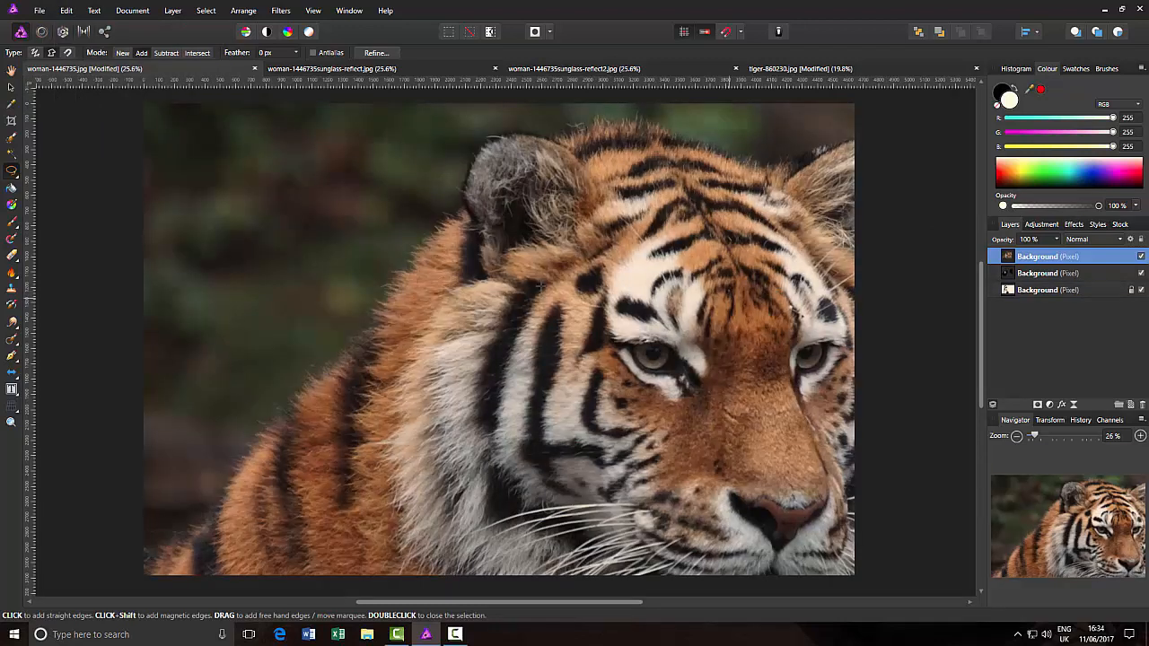
# Scale the pasted tiger layer down proportionally and place it over the woman's sunglasses
pyautogui.click(11, 87)
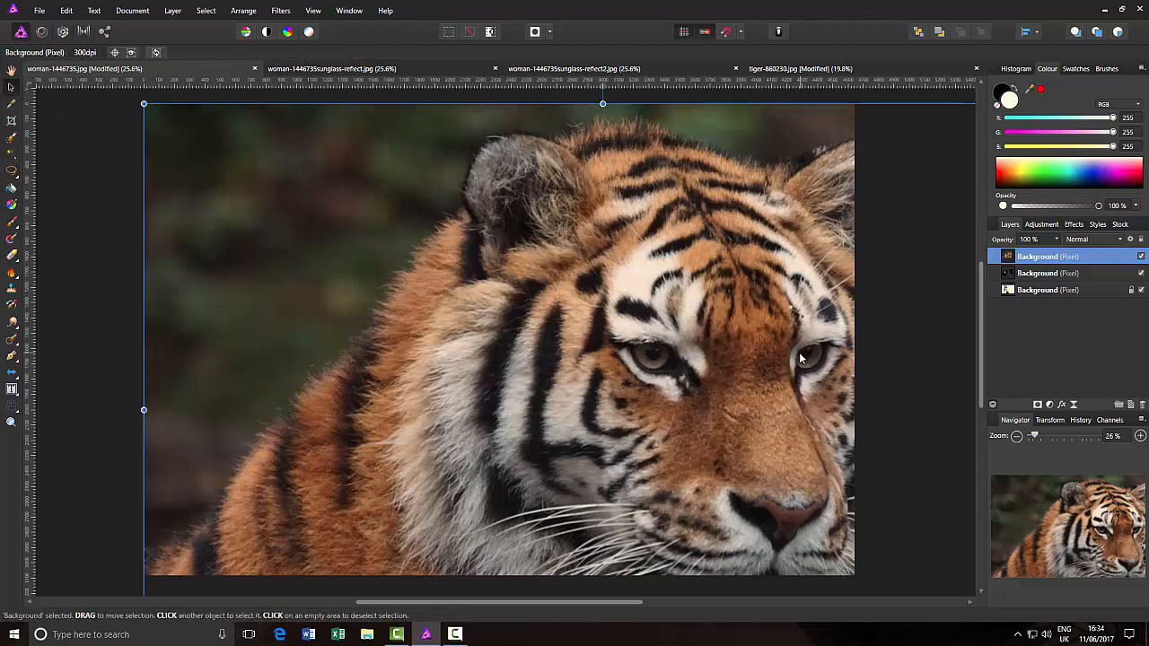
pyautogui.scroll(-1, 798, 359)
pyautogui.scroll(-2, 798, 359)
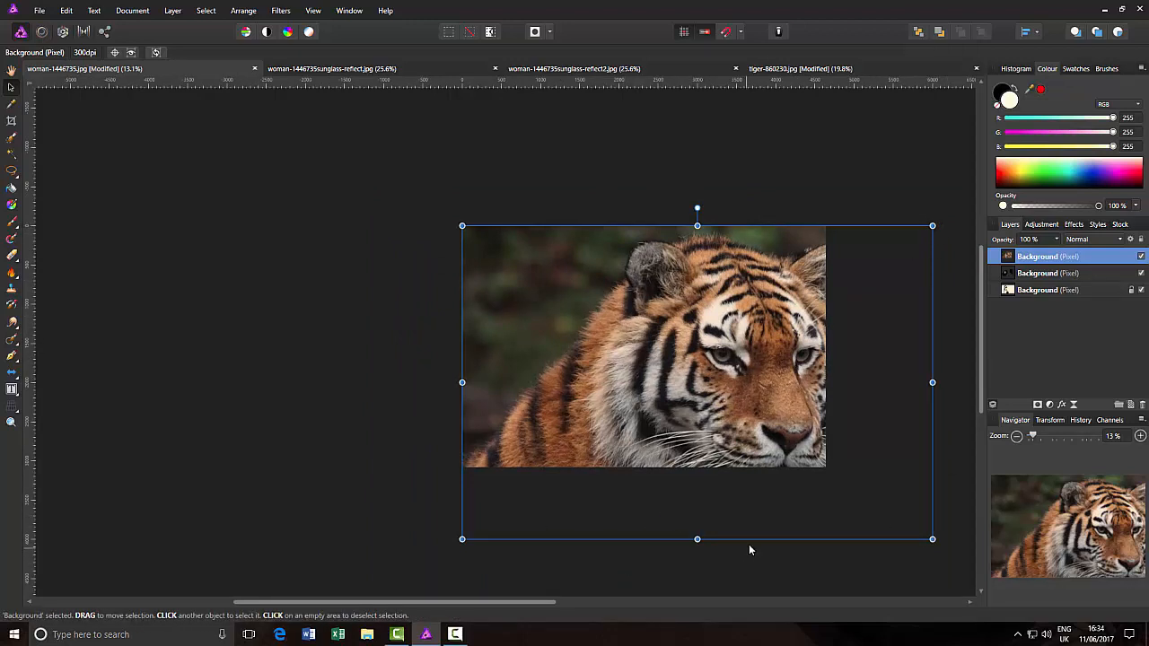
pyautogui.moveTo(933, 542); pyautogui.dragTo(933, 539)
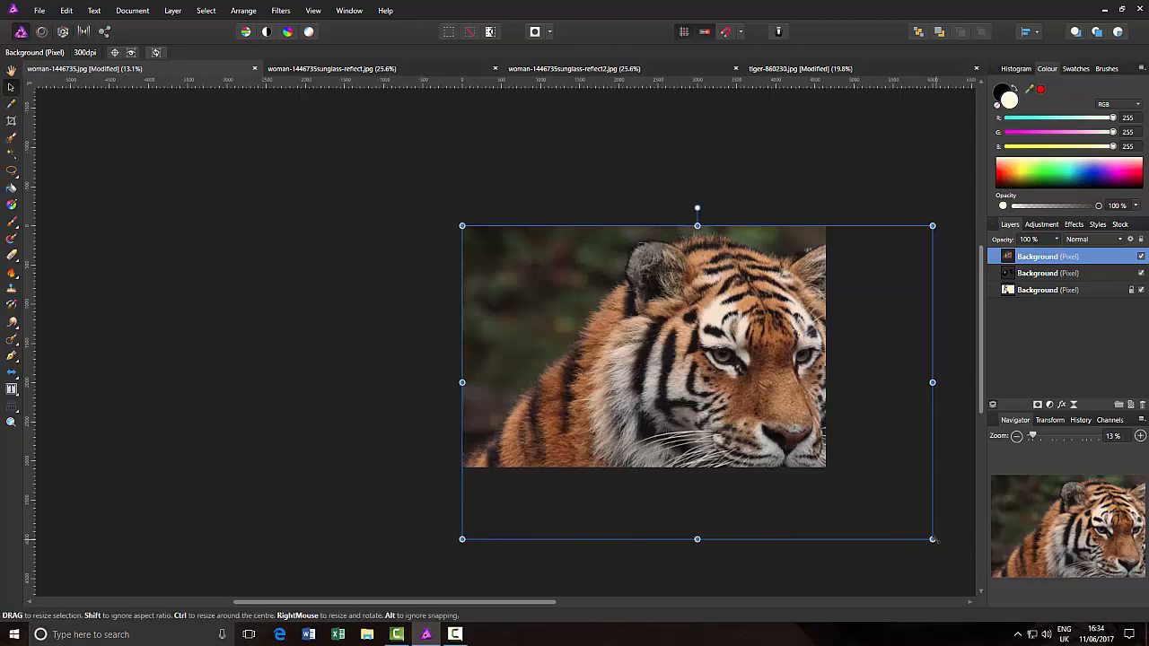
pyautogui.moveTo(923, 533); pyautogui.dragTo(568, 310)
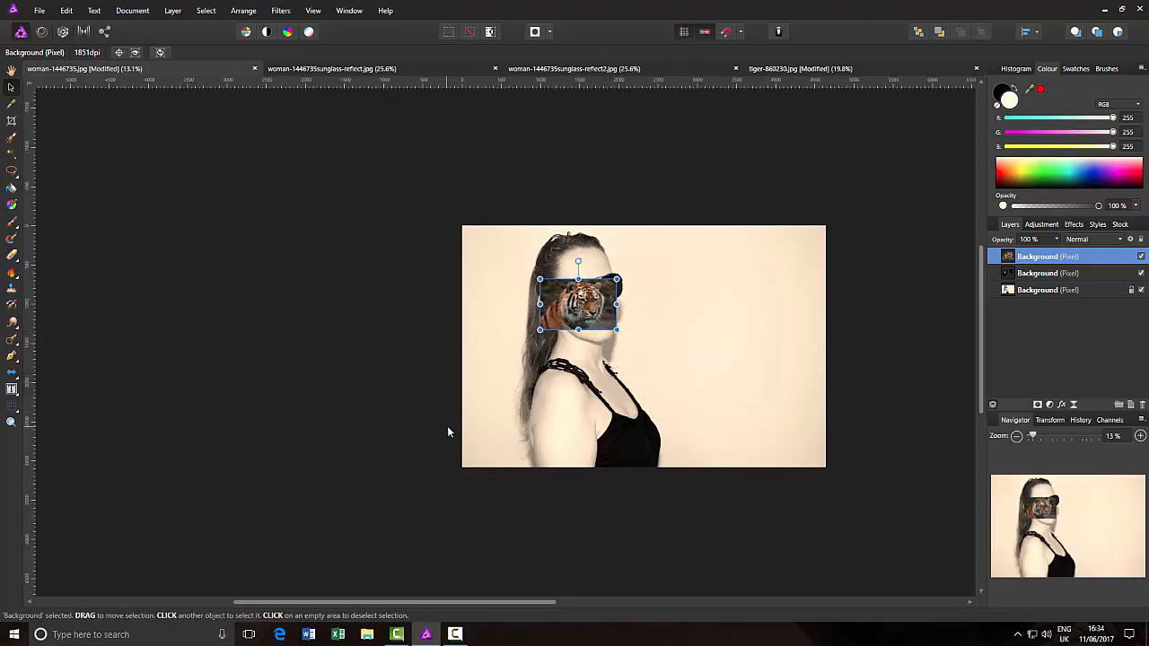
pyautogui.hotkey('ctrl', '0')
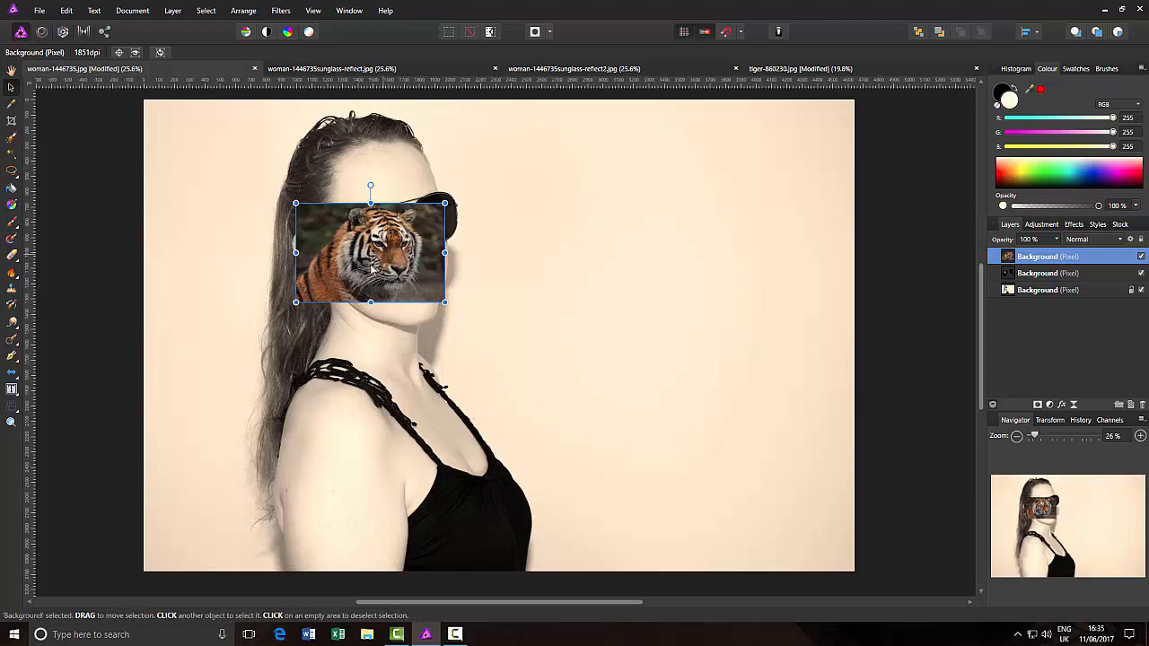
# Shrink the tiger layer further, rotate it slightly counter-clockwise to match the glasses' tilt, and place it over the lens nearest the ear
pyautogui.moveTo(372, 268)
pyautogui.mouseDown()
pyautogui.moveTo(308, 307)
pyautogui.moveTo(380, 286)
pyautogui.moveTo(391, 258)
pyautogui.mouseUp()
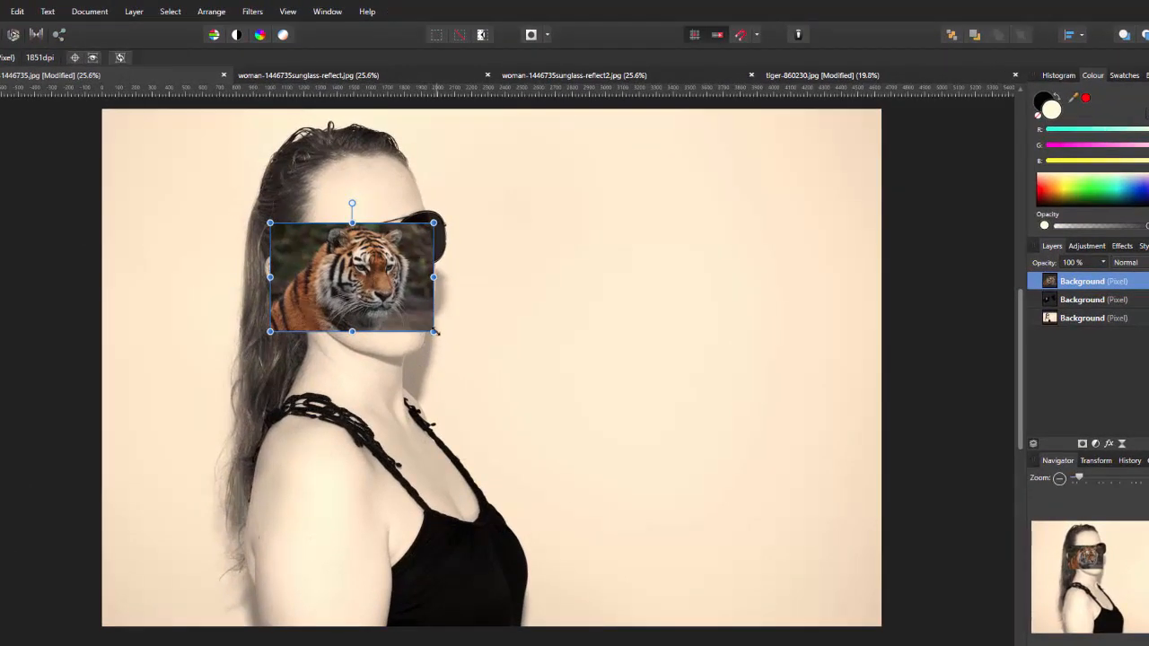
pyautogui.moveTo(433, 332); pyautogui.dragTo(409, 314)
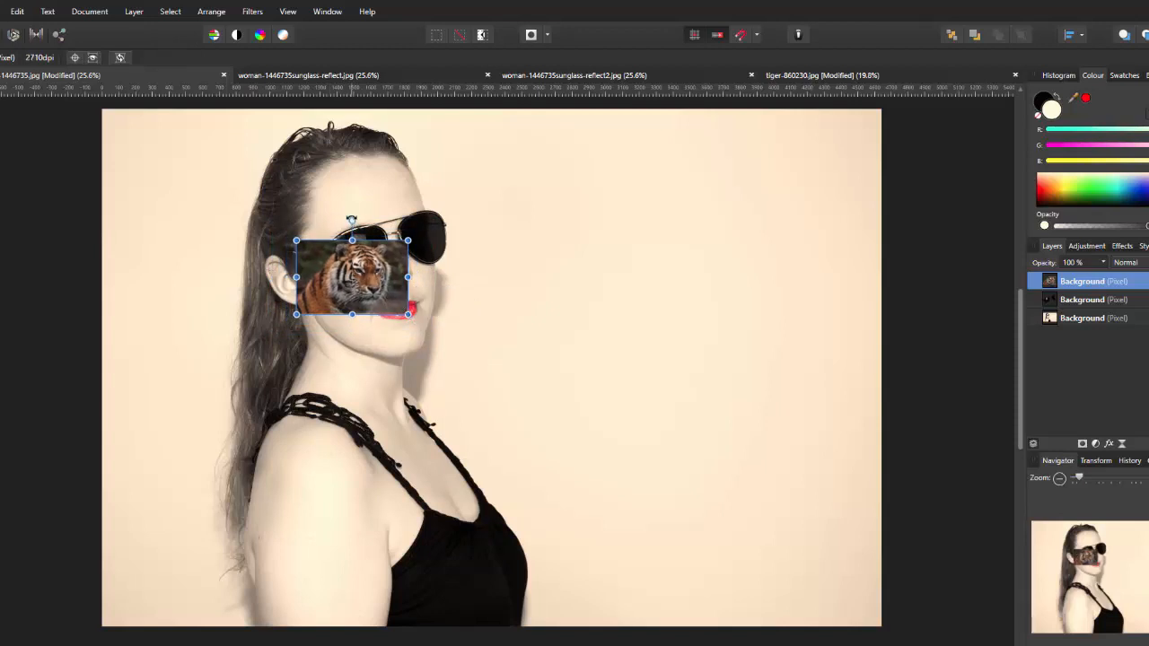
pyautogui.moveTo(351, 220); pyautogui.dragTo(342, 221)
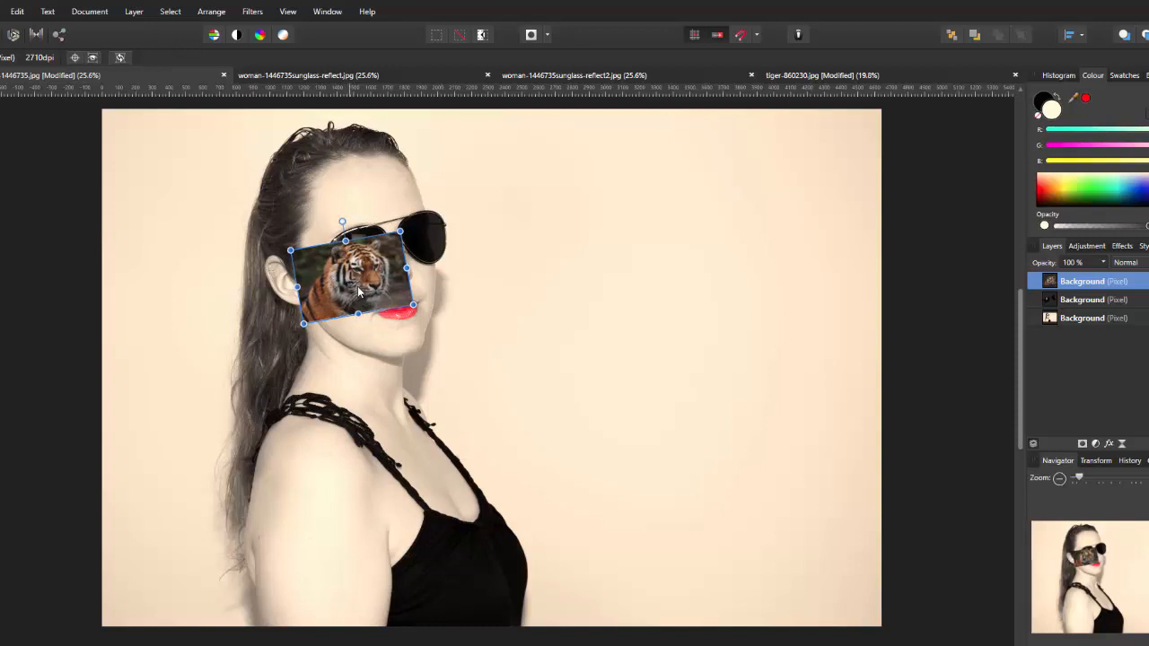
pyautogui.moveTo(358, 285); pyautogui.dragTo(362, 268)
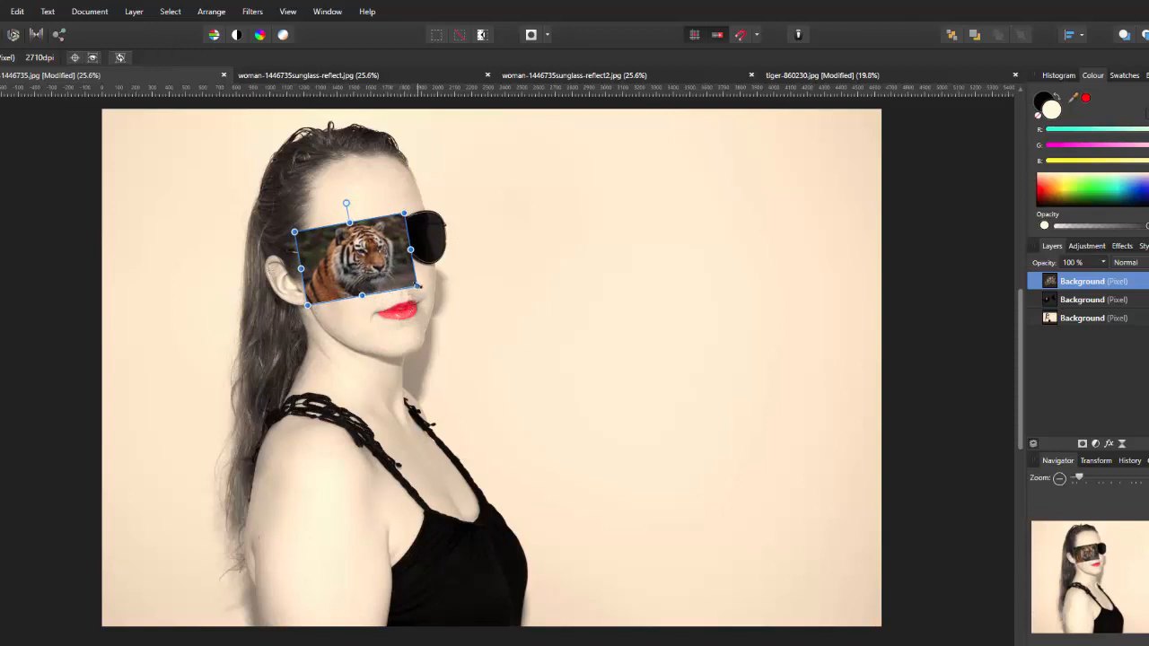
pyautogui.moveTo(417, 286); pyautogui.dragTo(377, 265)
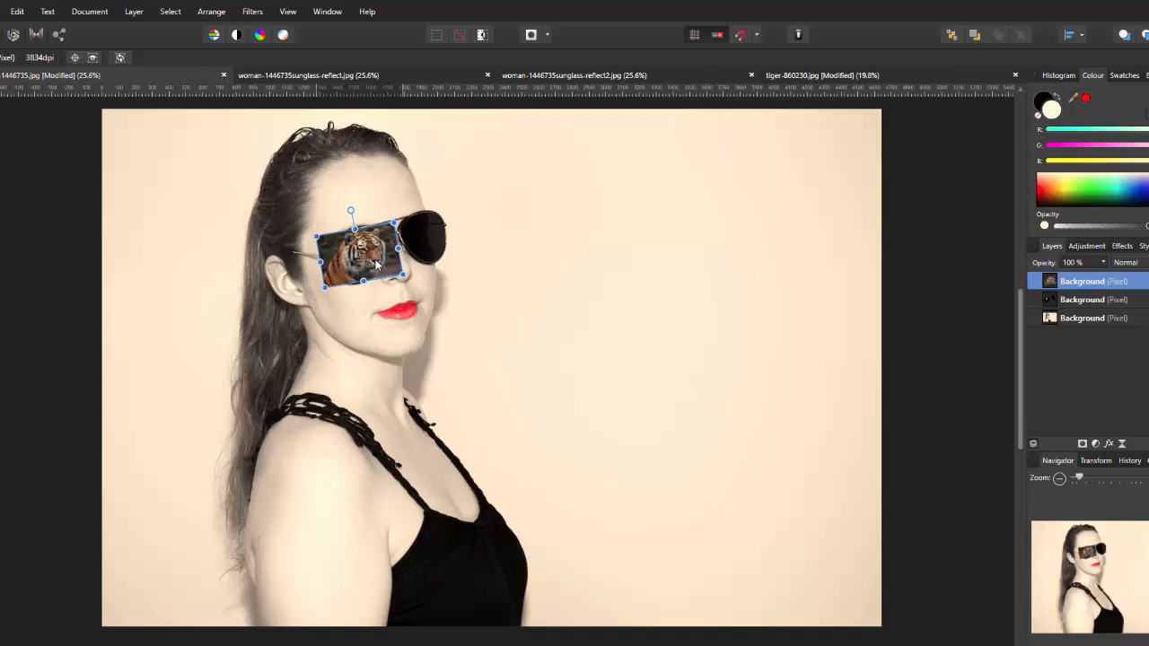
# Fit the tiger layer precisely over the lens nearest the ear at 44% opacity, then restore its opacity to 100%
pyautogui.click(1104, 262)
pyautogui.moveTo(1108, 277); pyautogui.dragTo(1051, 262)
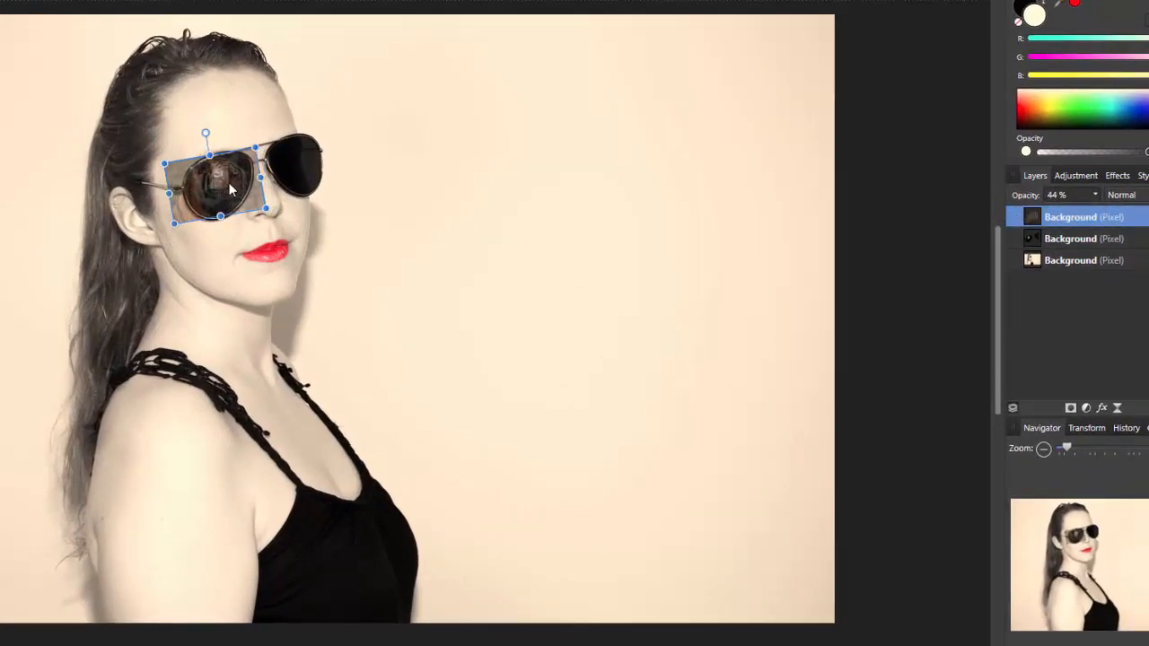
pyautogui.moveTo(228, 184); pyautogui.dragTo(228, 185)
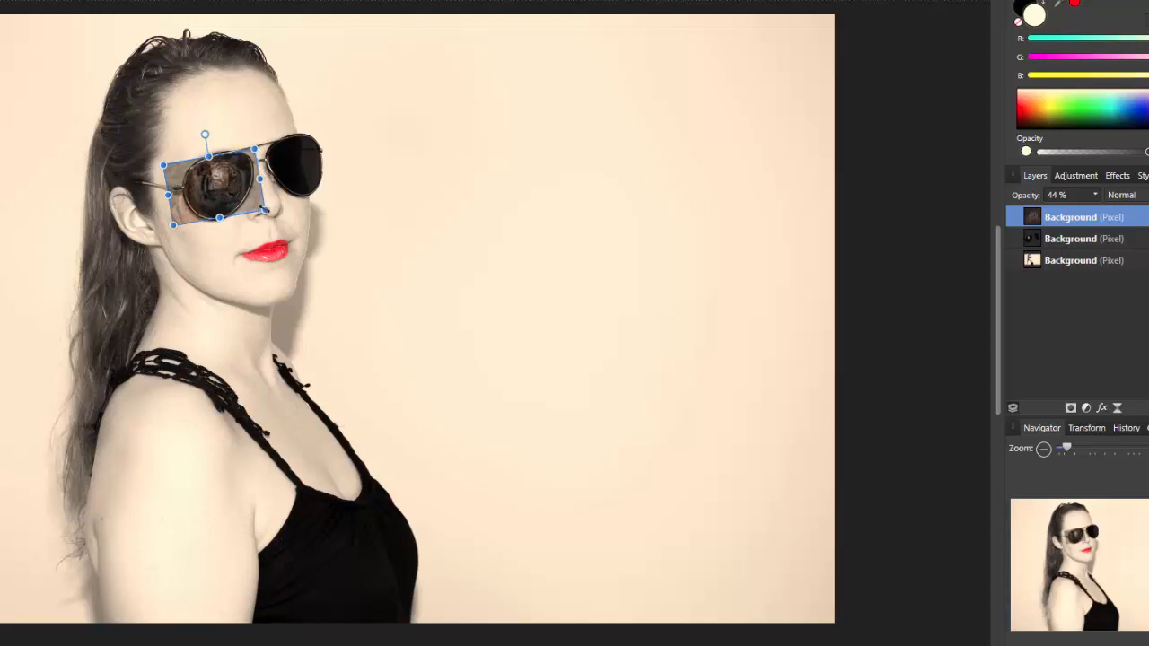
pyautogui.moveTo(265, 211); pyautogui.dragTo(266, 210)
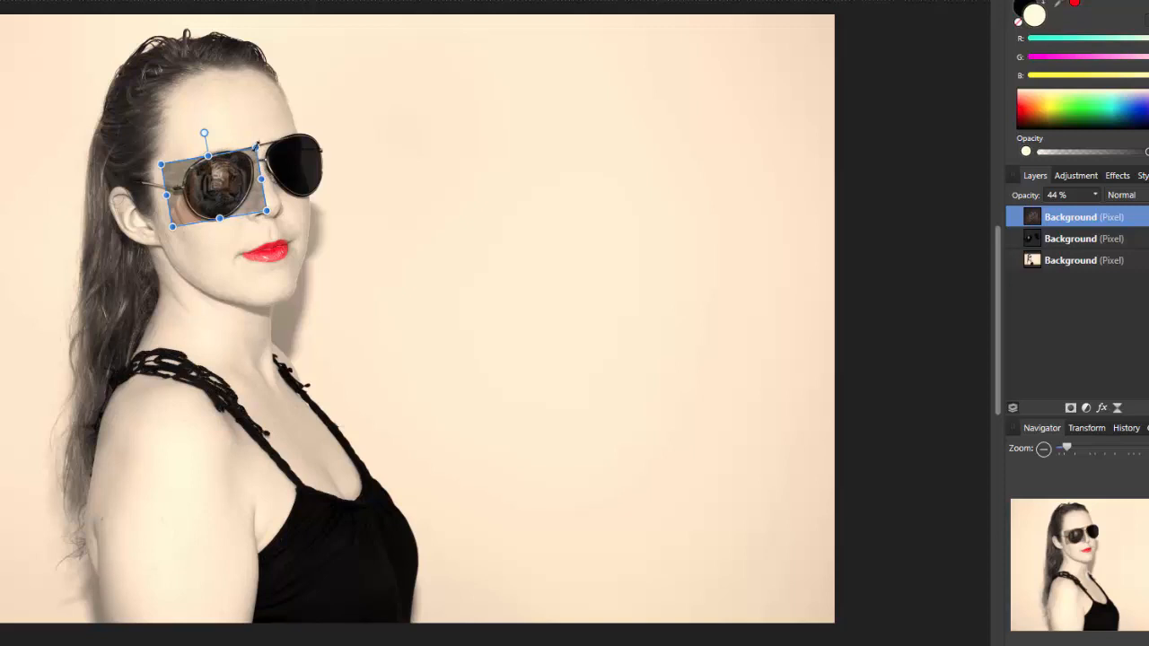
pyautogui.moveTo(257, 144); pyautogui.dragTo(259, 145)
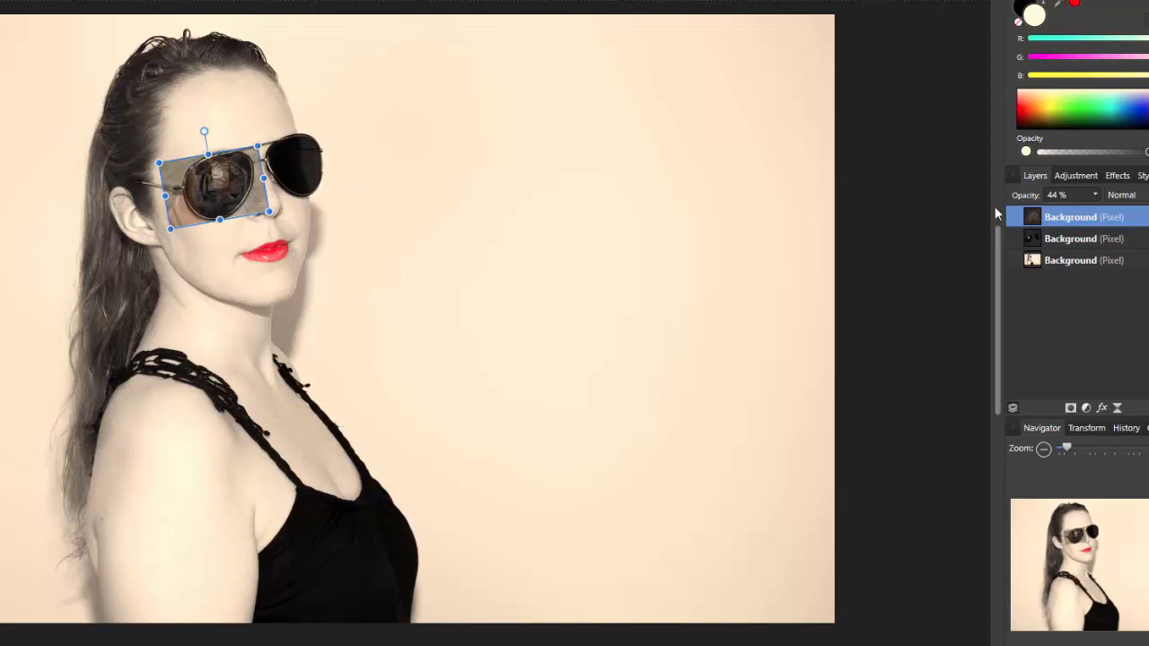
pyautogui.click(1095, 195)
pyautogui.moveTo(1099, 213); pyautogui.dragTo(1147, 214)
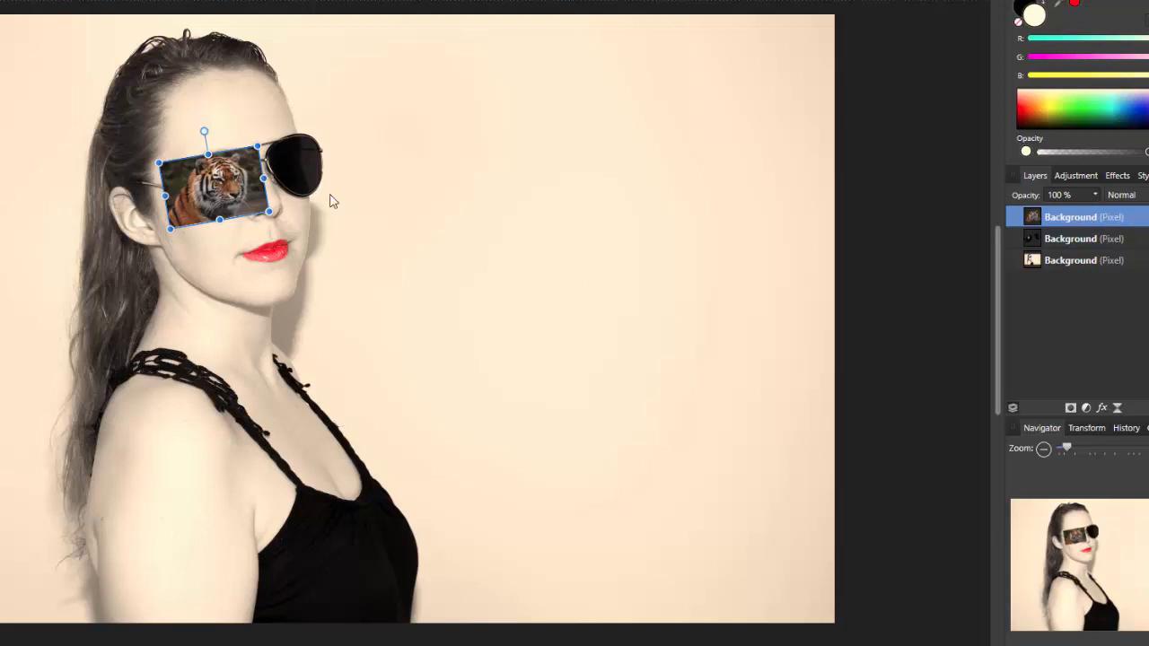
# Duplicate the tiger layer, move the copy over the other lens, and hide the copy
pyautogui.rightClick(1073, 209)
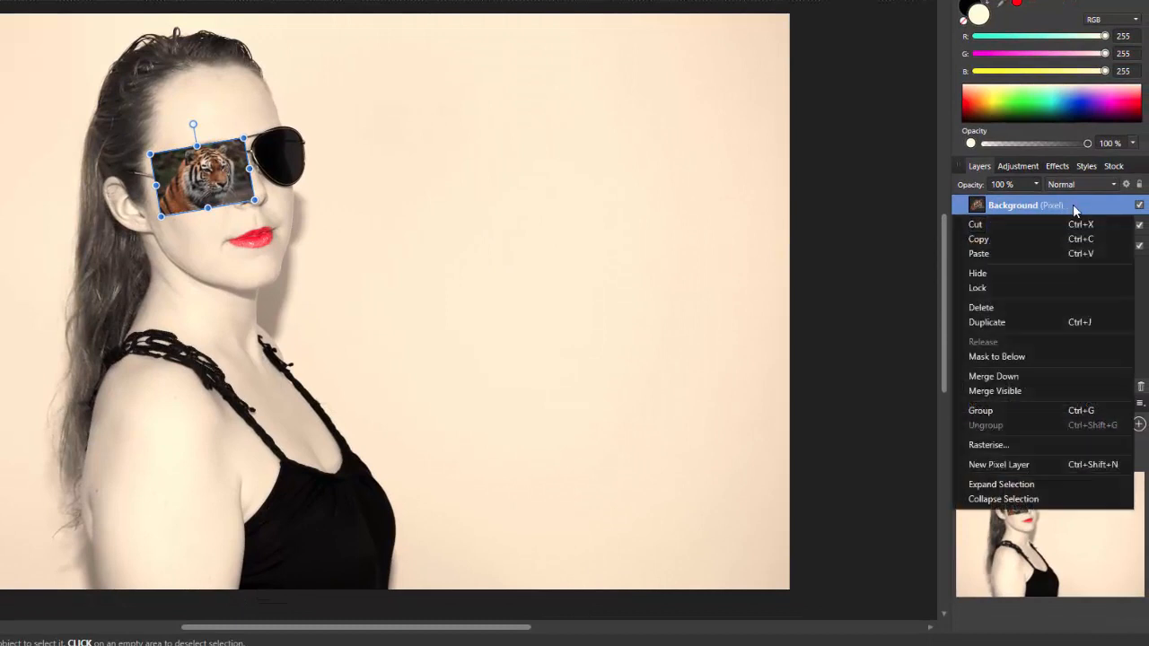
pyautogui.click(1025, 321)
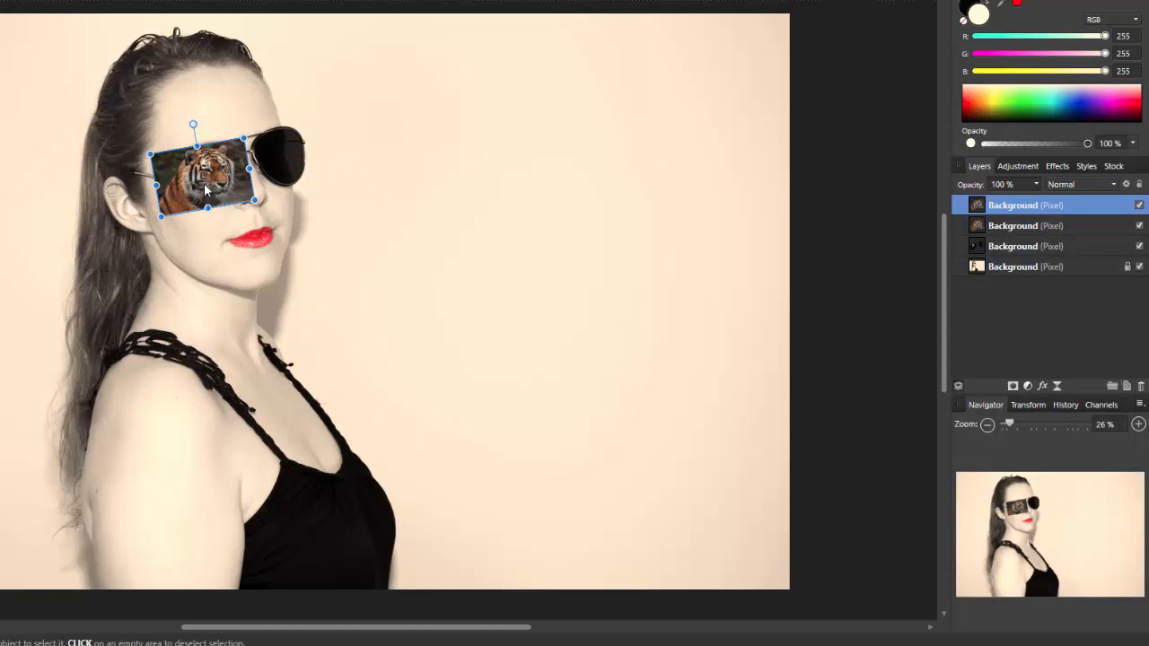
pyautogui.moveTo(203, 184); pyautogui.dragTo(281, 168)
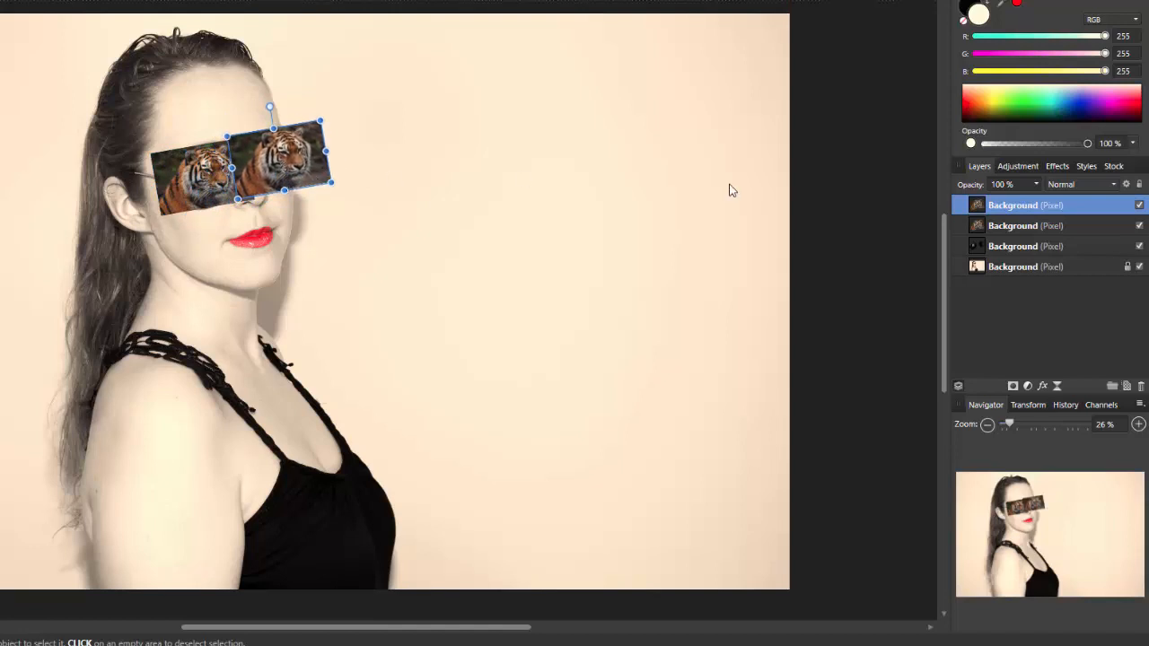
pyautogui.click(1139, 206)
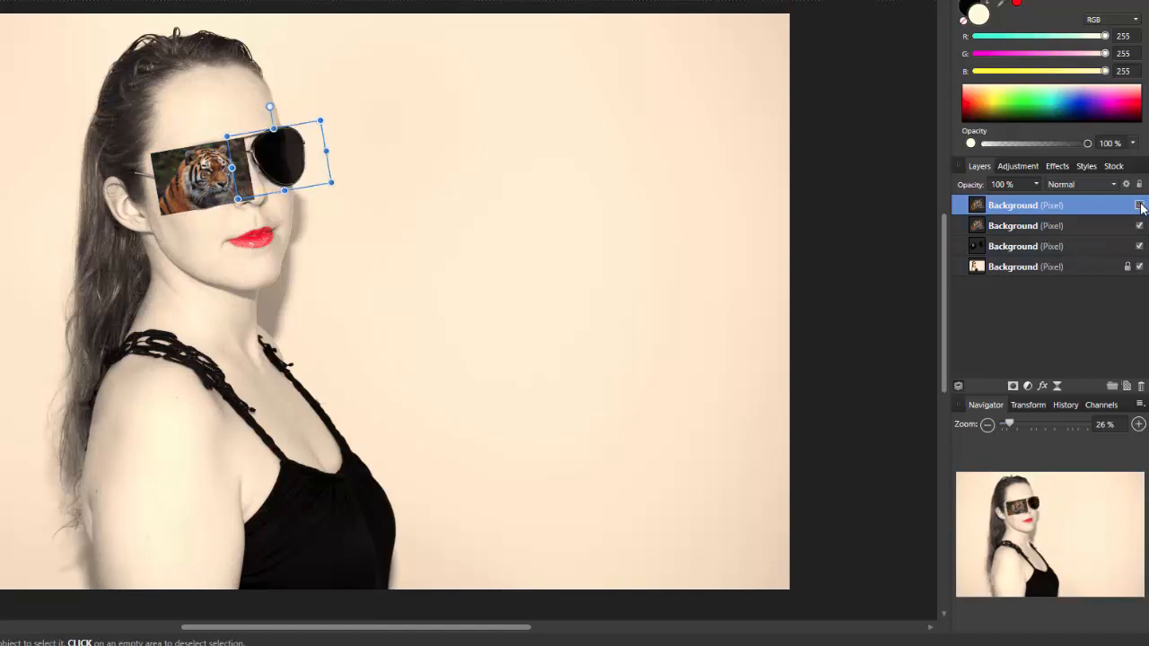
# Mask the original tiger layer with a selection loaded from the lens cutout layer, and deselect
pyautogui.click(1078, 230)
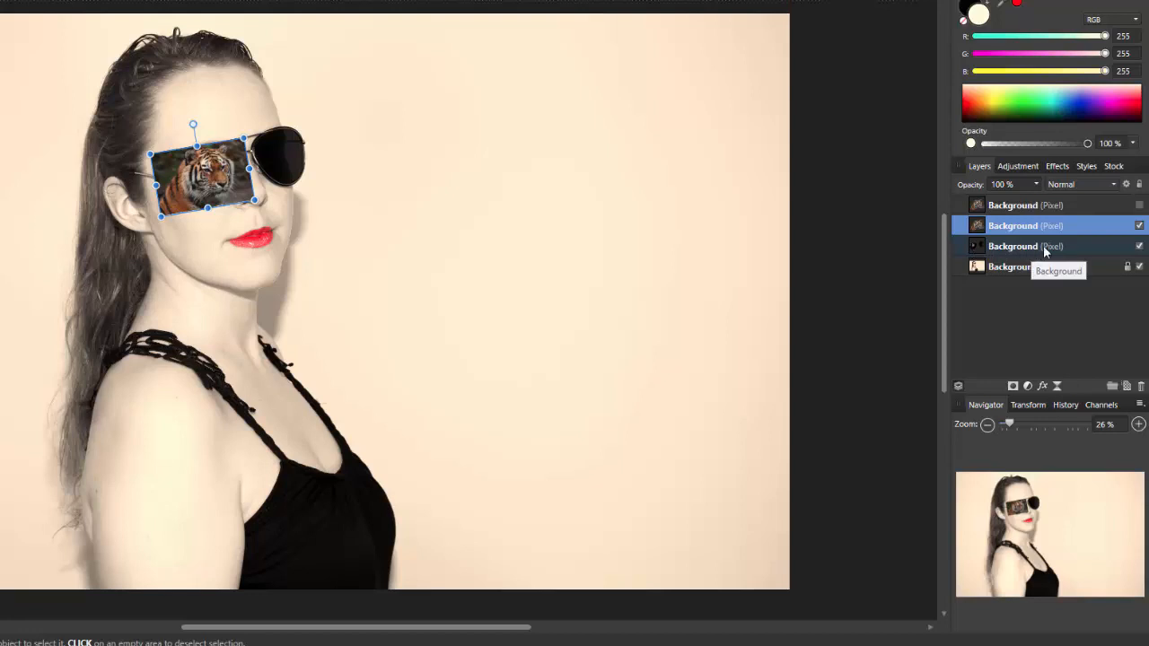
pyautogui.keyDown('ctrl'); pyautogui.click(976, 244); pyautogui.keyUp('ctrl')
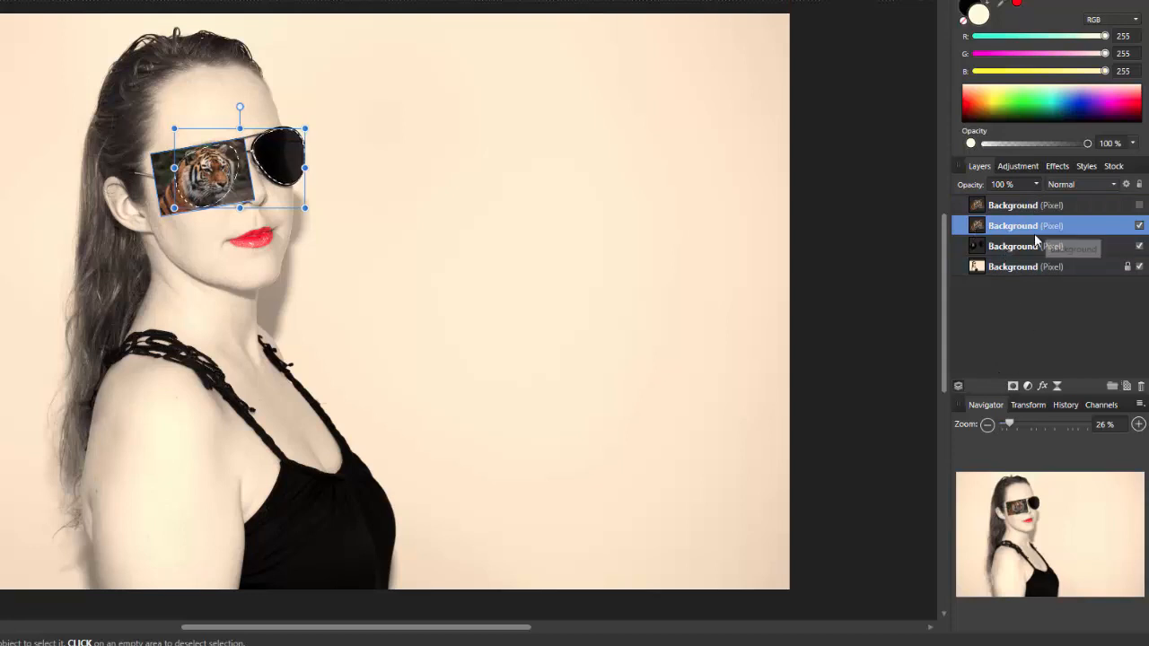
pyautogui.click(1012, 386)
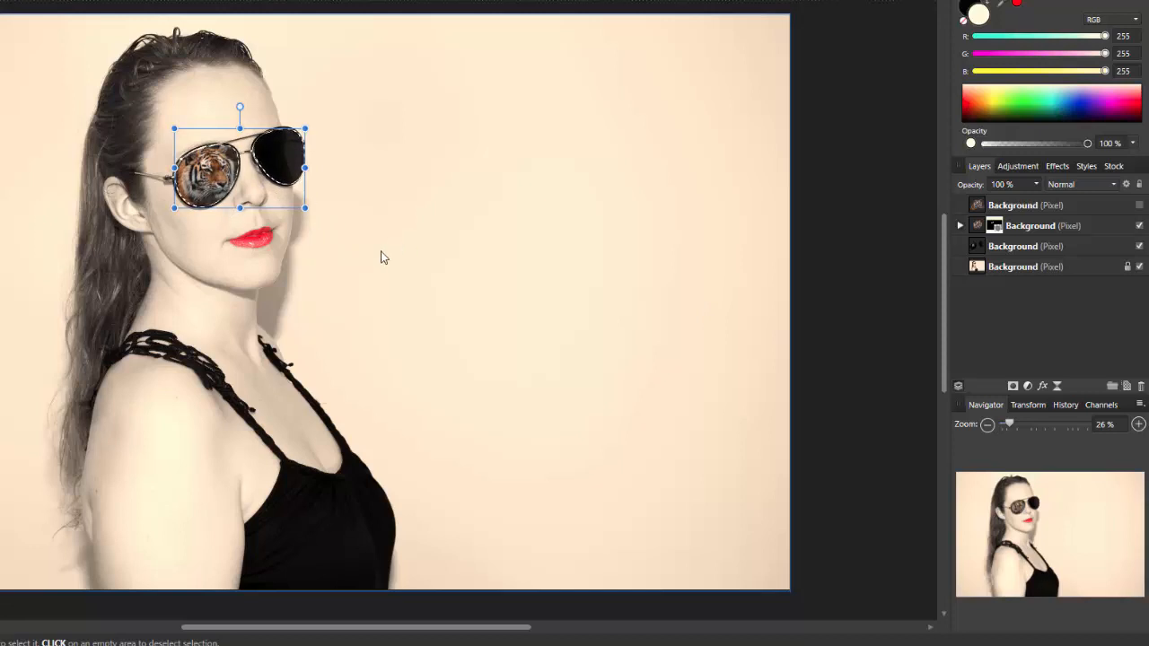
pyautogui.click(475, 264)
pyautogui.click(476, 265)
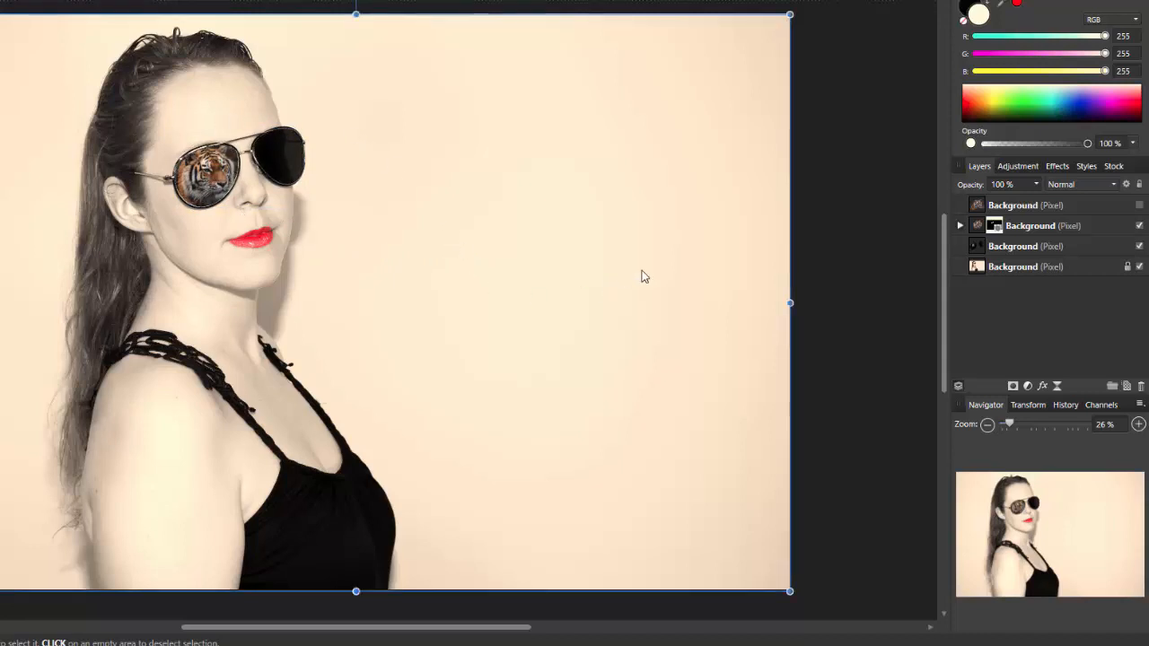
# Show the tiger copy, align it over the far lens at 46% opacity, and restore its opacity to 100%
pyautogui.click(1074, 210)
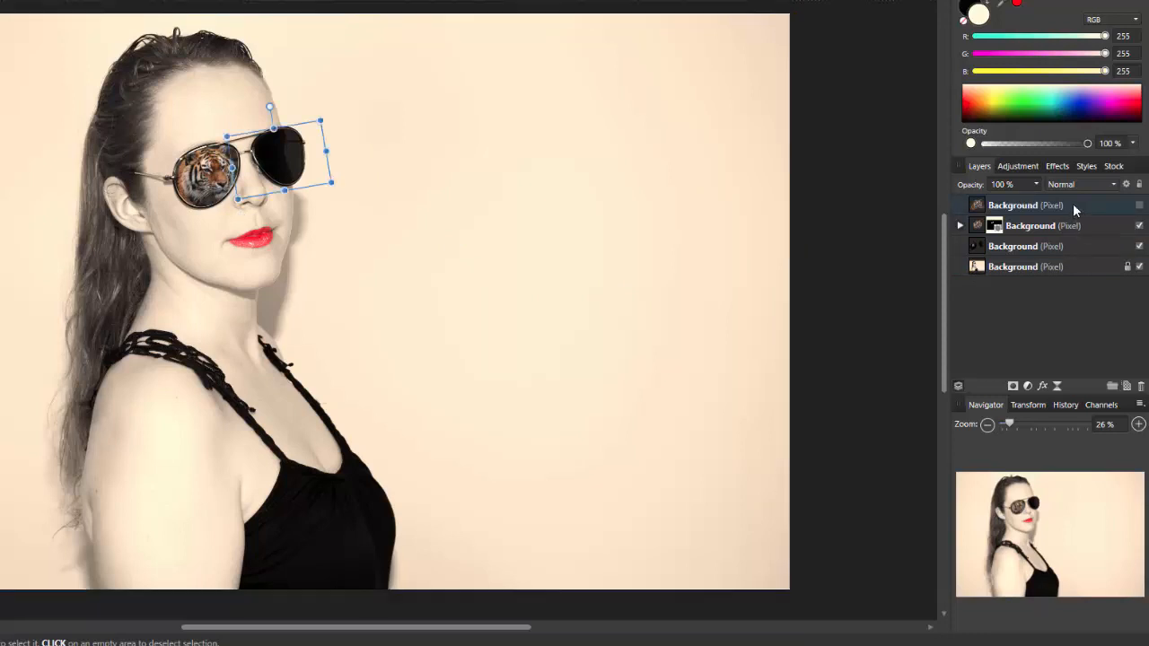
pyautogui.click(1139, 205)
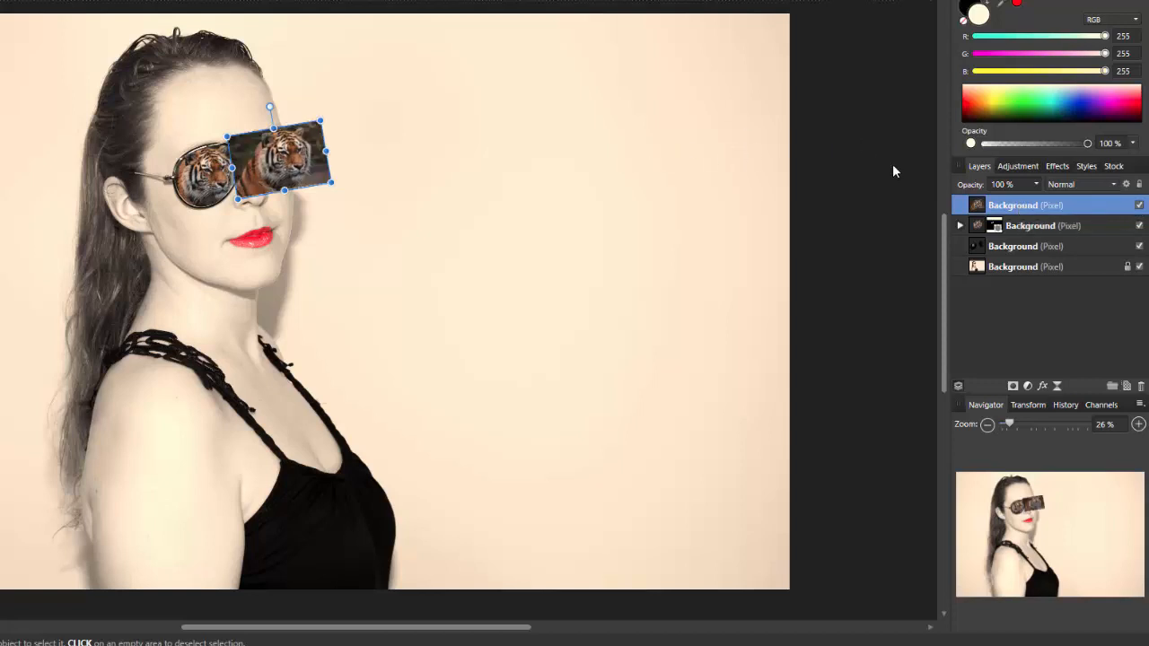
pyautogui.click(1037, 186)
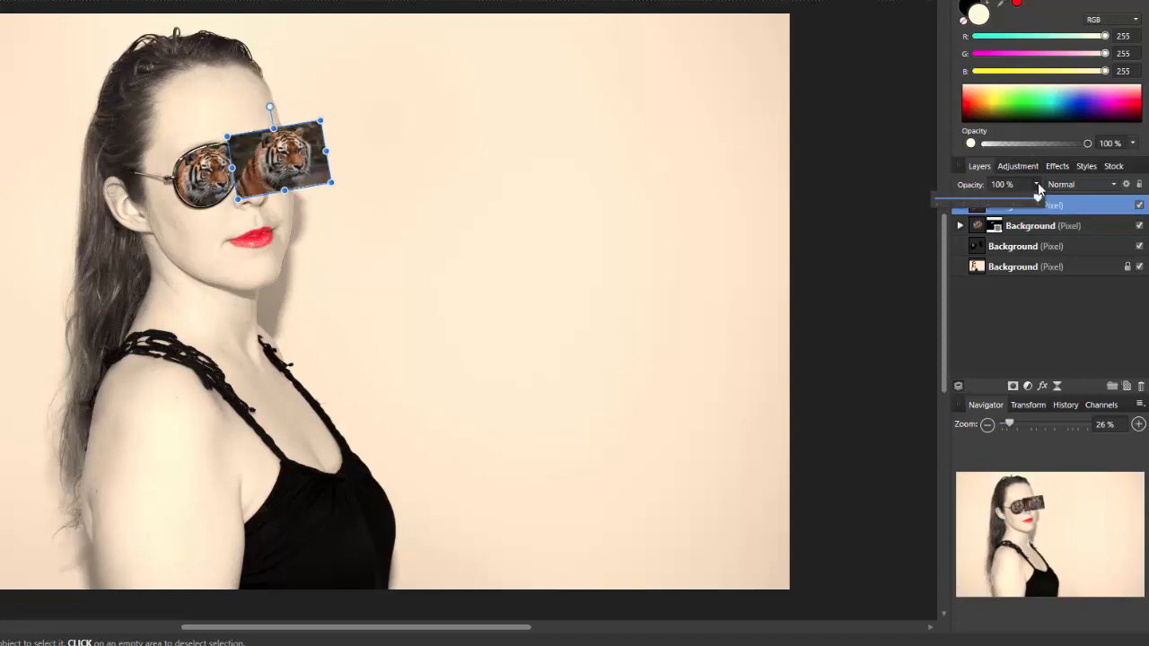
pyautogui.moveTo(1039, 199); pyautogui.dragTo(983, 200)
pyautogui.moveTo(302, 177); pyautogui.dragTo(291, 169)
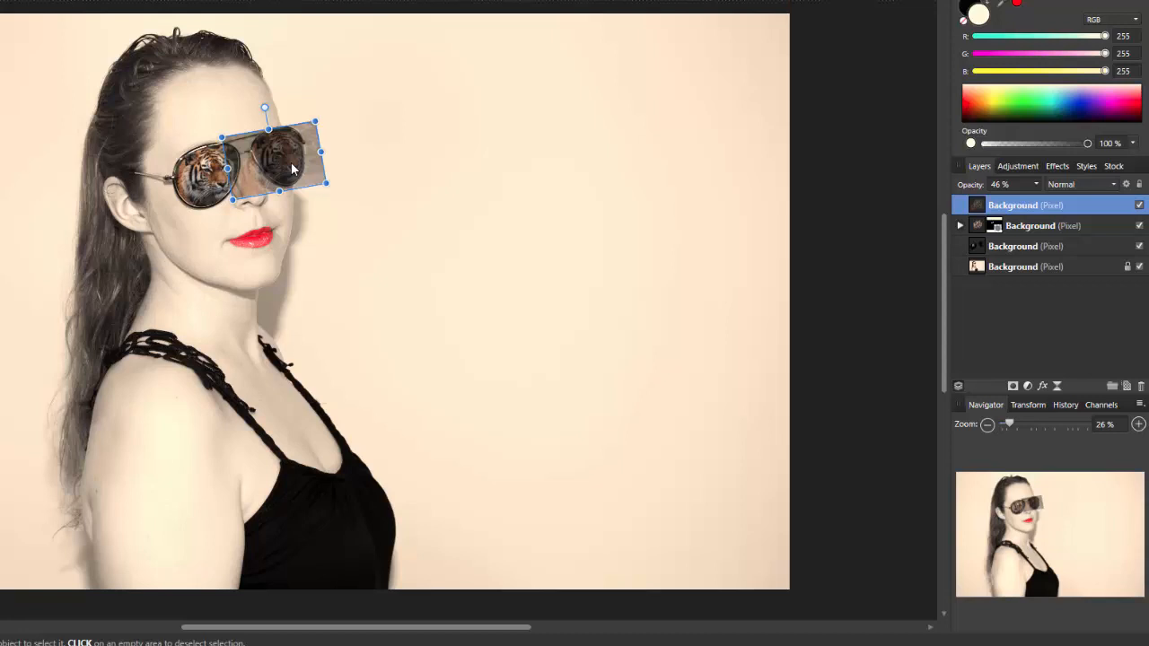
pyautogui.moveTo(290, 167); pyautogui.dragTo(287, 165)
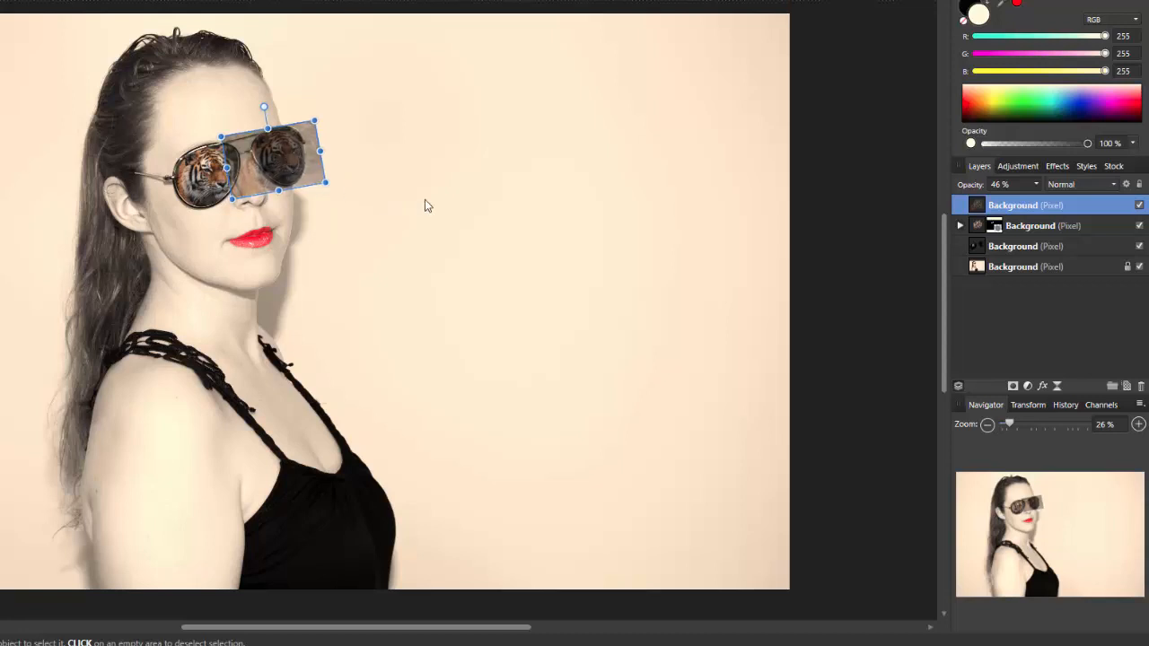
pyautogui.click(1035, 185)
pyautogui.moveTo(1037, 198); pyautogui.dragTo(1082, 203)
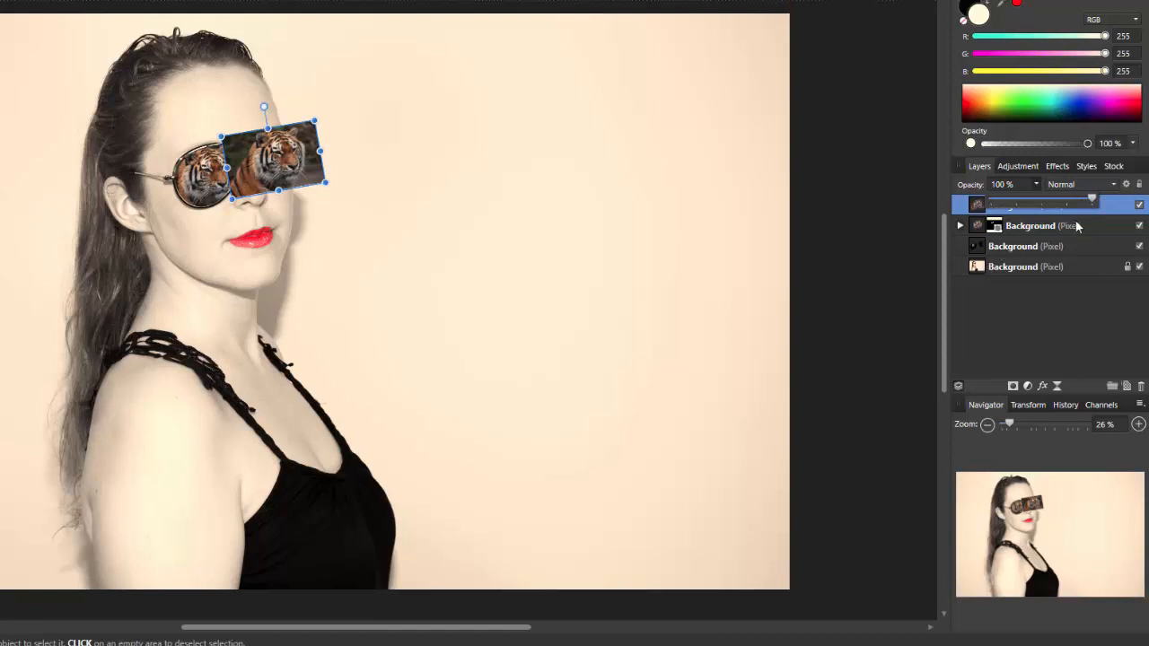
# Mask the tiger copy with a selection loaded from the lens cutout layer, and deselect
pyautogui.click(1113, 208)
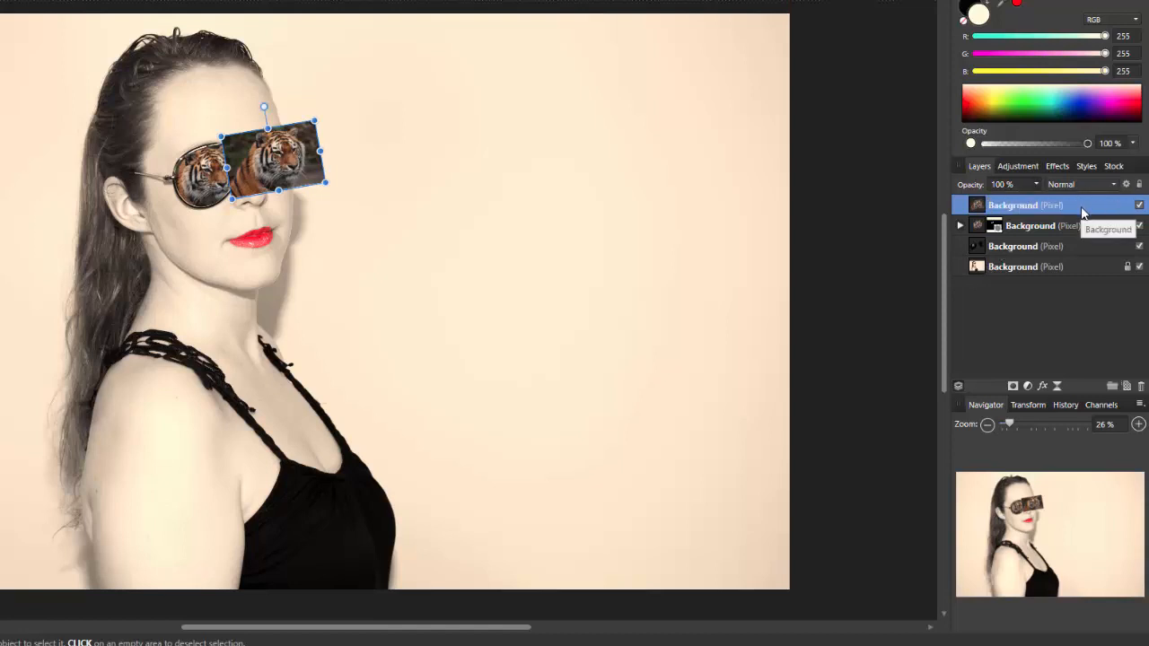
pyautogui.keyDown('ctrl'); pyautogui.click(978, 248); pyautogui.keyUp('ctrl')
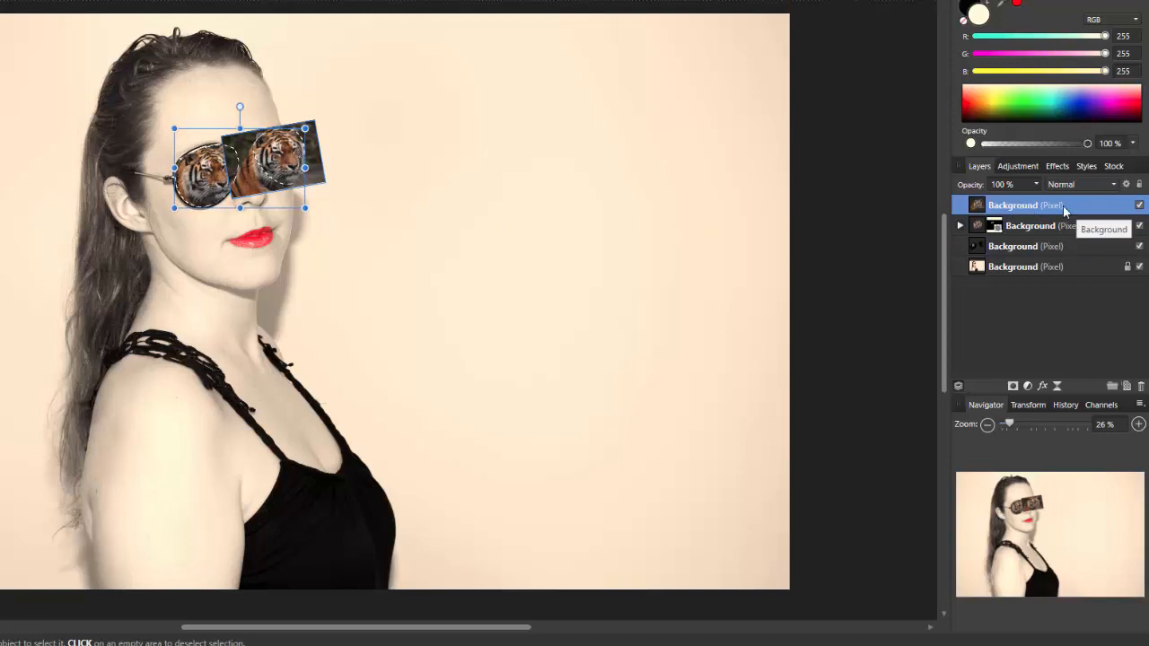
pyautogui.click(1014, 387)
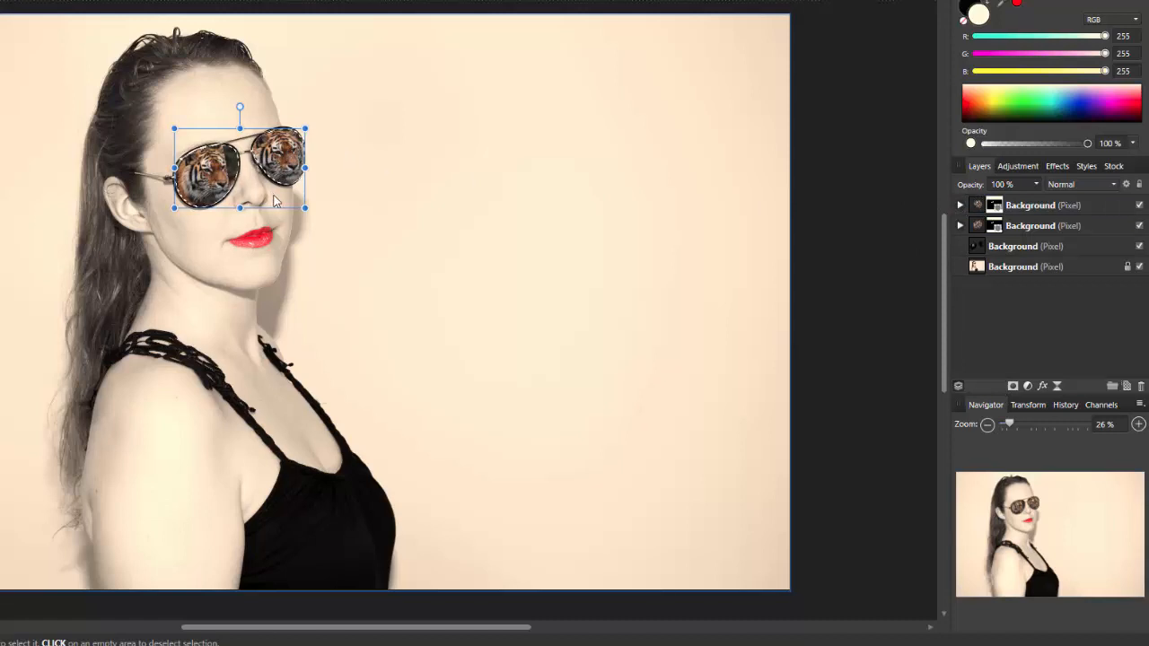
pyautogui.hotkey('ctrl', 'd')
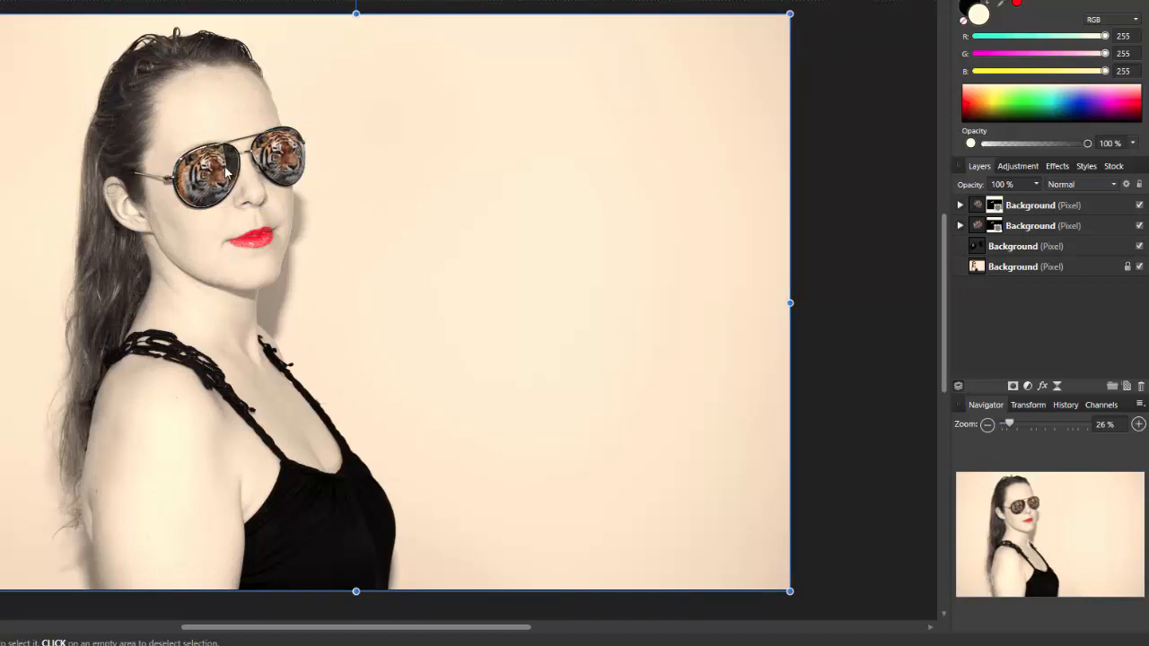
# Paint white on the top tiger layer's mask at 100% brush opacity to reveal more tiger towards the nose bridge
pyautogui.click(958, 205)
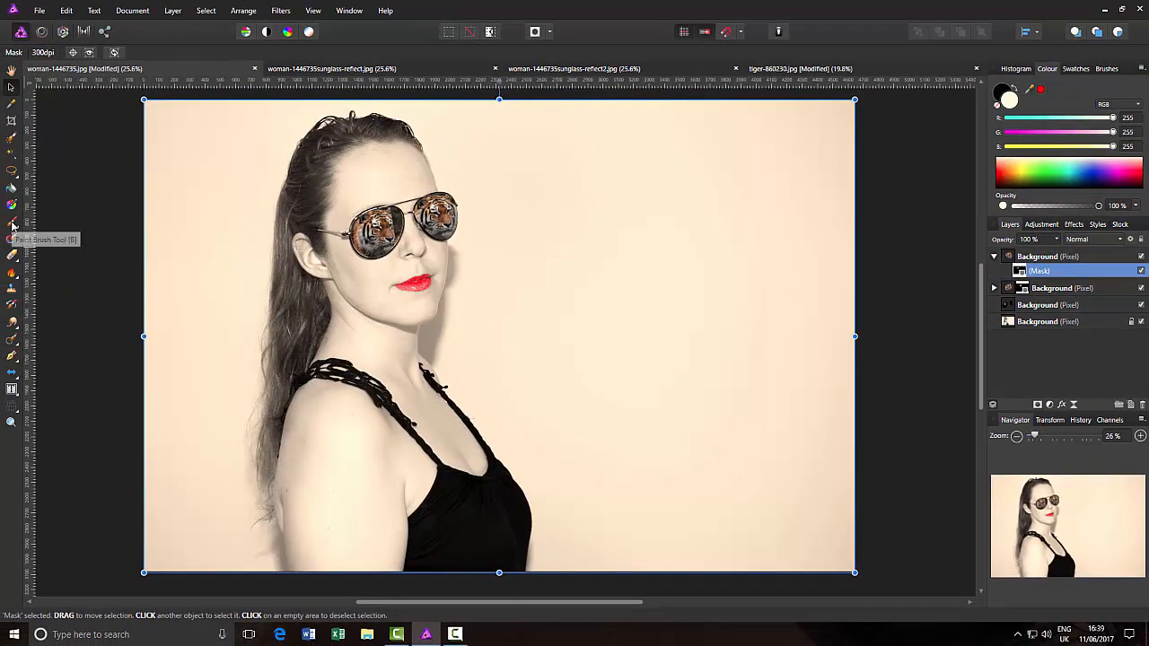
pyautogui.click(11, 225)
pyautogui.press('x')
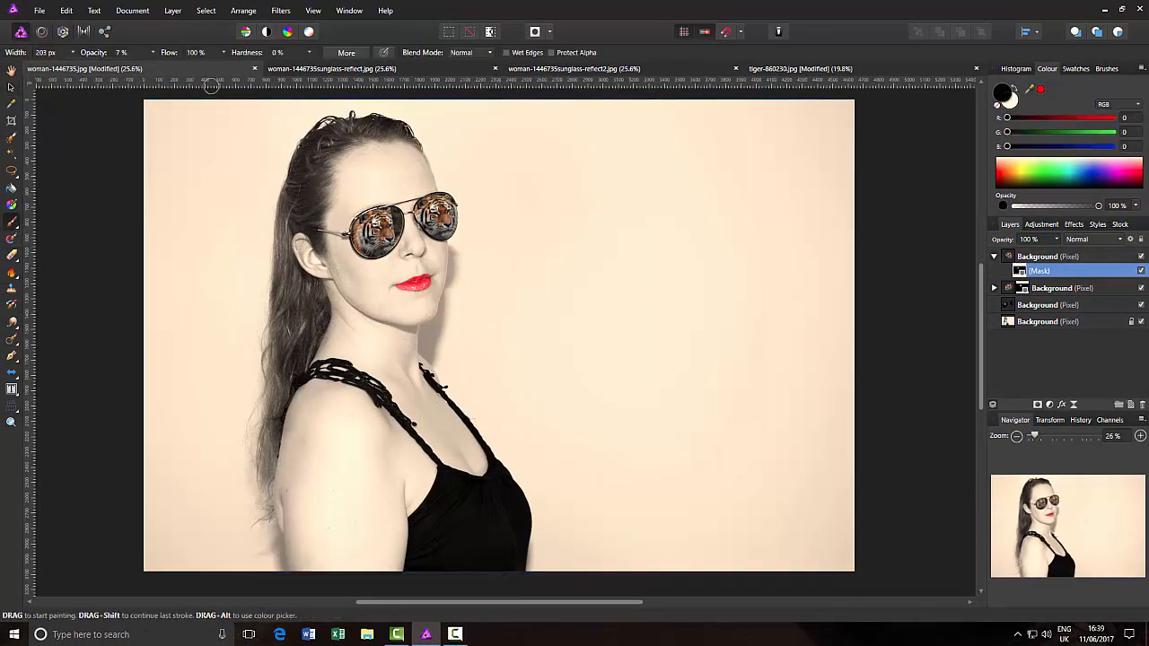
pyautogui.click(1009, 105)
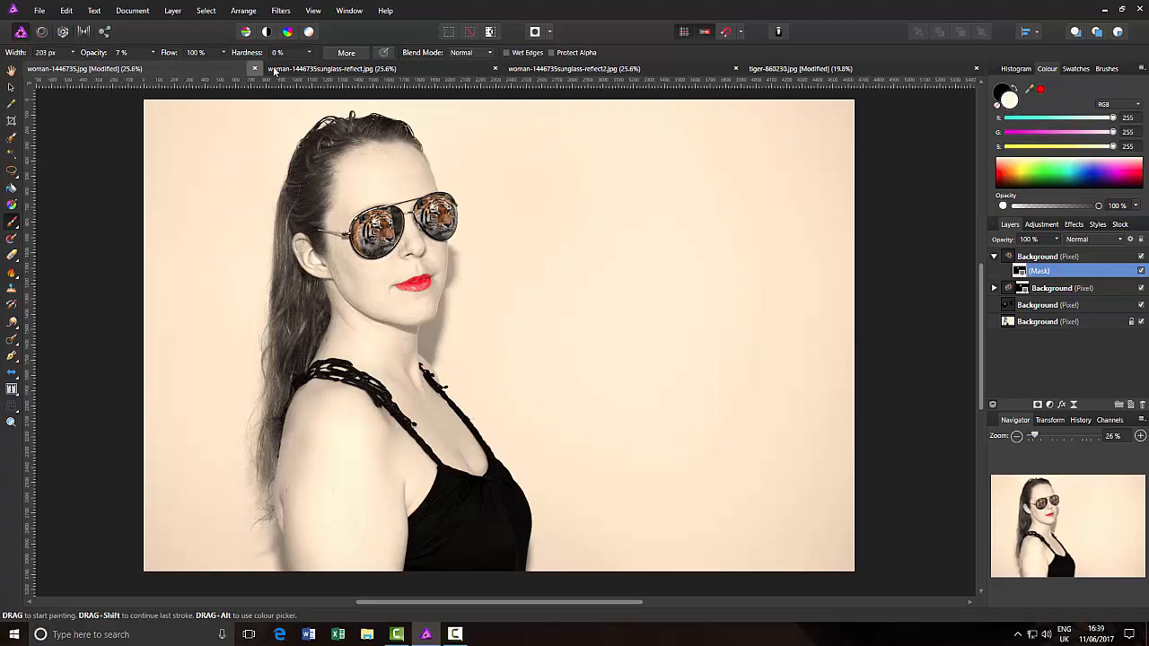
pyautogui.click(153, 53)
pyautogui.moveTo(173, 66); pyautogui.dragTo(239, 68)
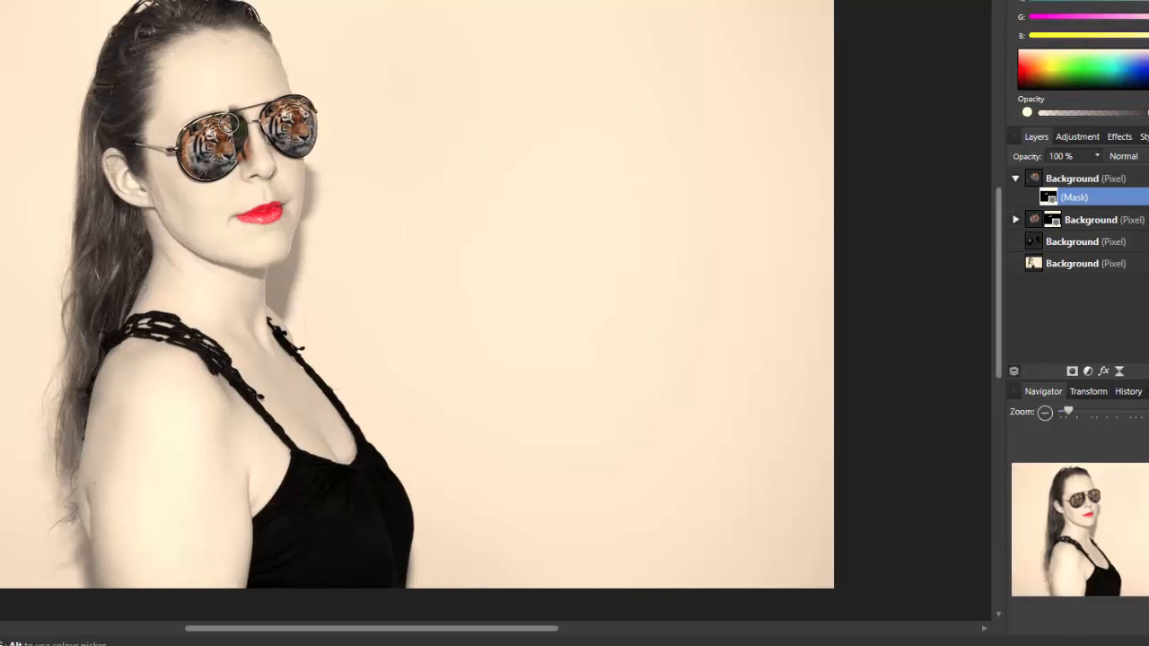
# Paint black on the mask to hide the tiger spilling over the frame and nose bridge, and collapse the layer
pyautogui.click(960, 7)
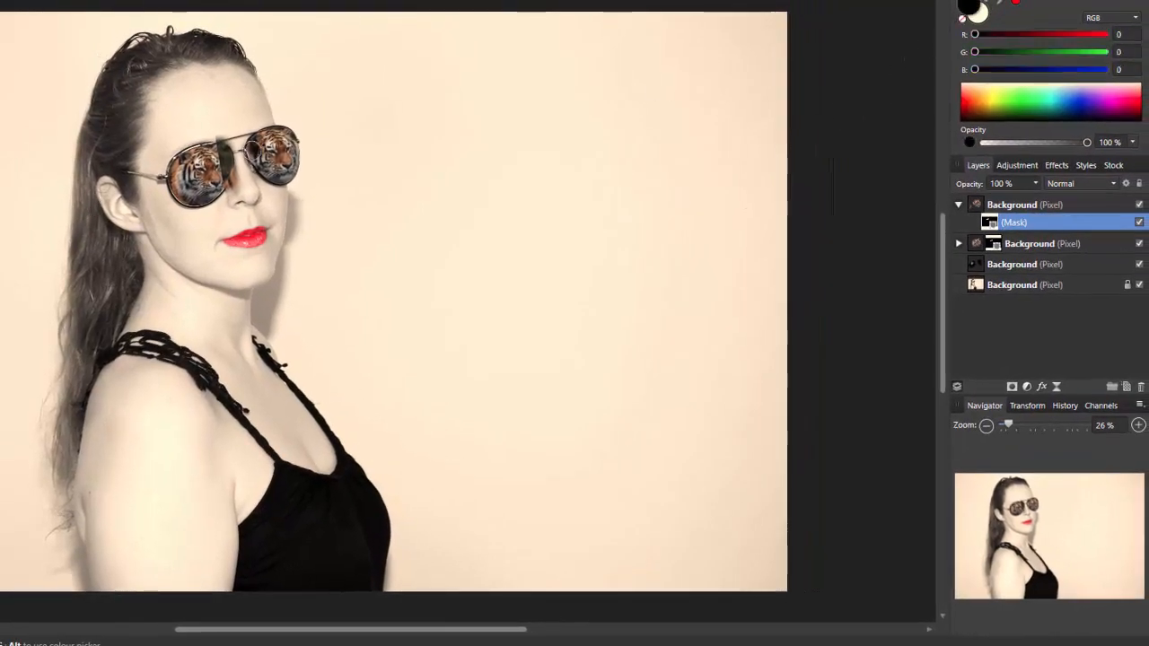
pyautogui.moveTo(221, 137); pyautogui.dragTo(205, 147)
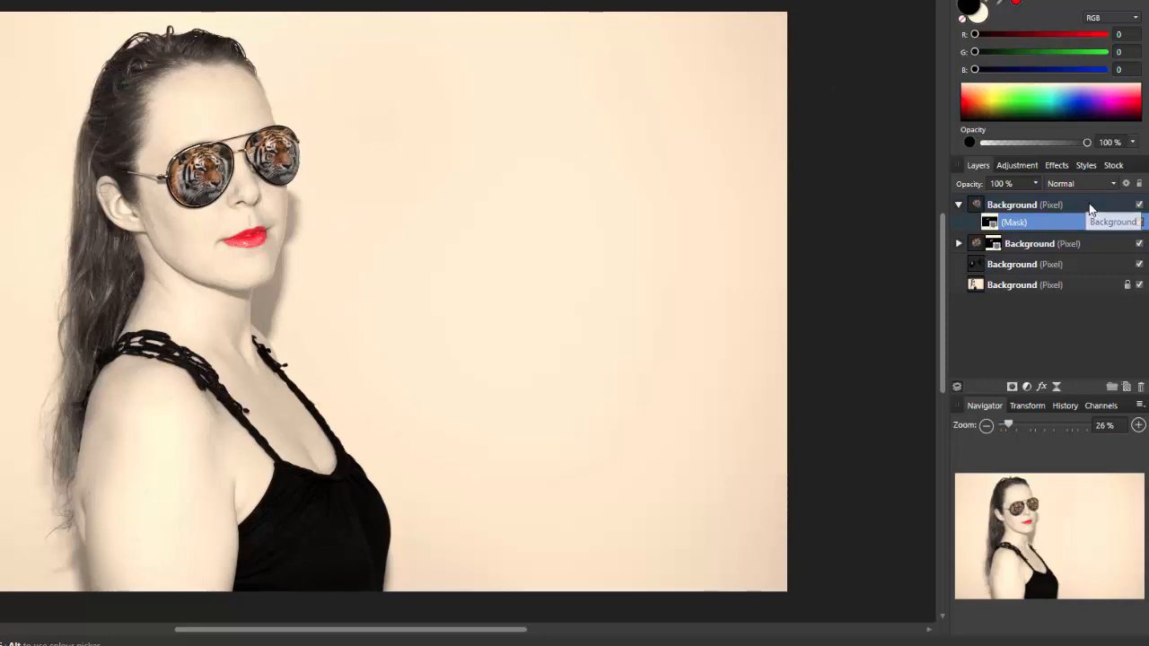
pyautogui.click(1085, 203)
pyautogui.click(959, 205)
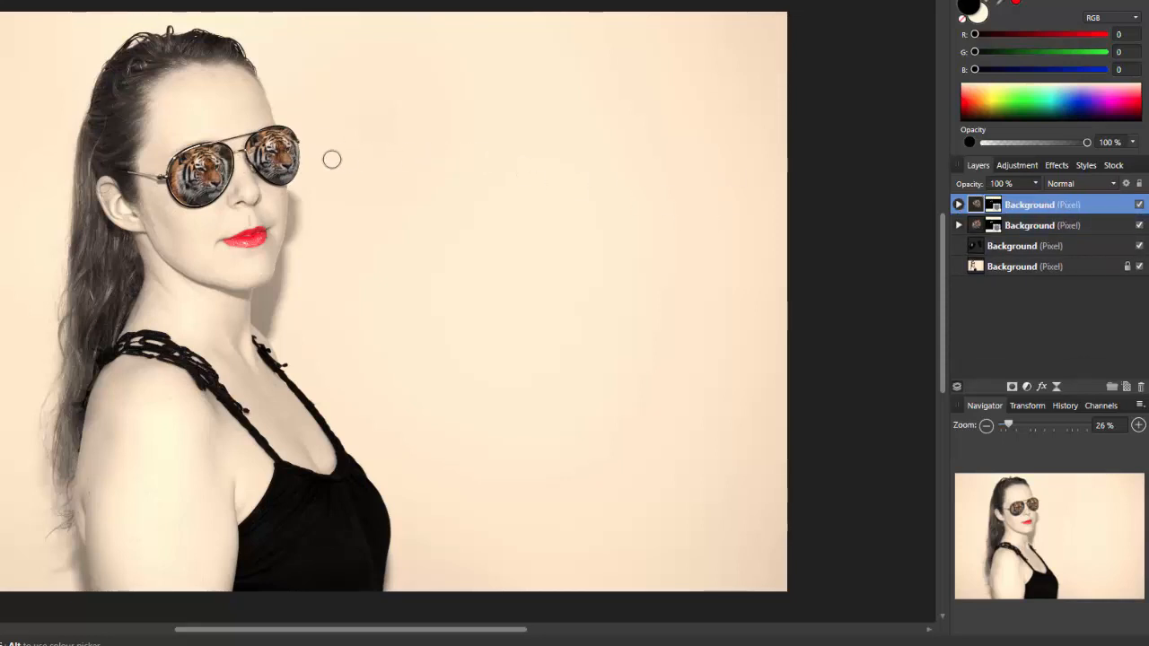
# Set the blend mode of both tiger layers to Glow
pyautogui.click(1114, 185)
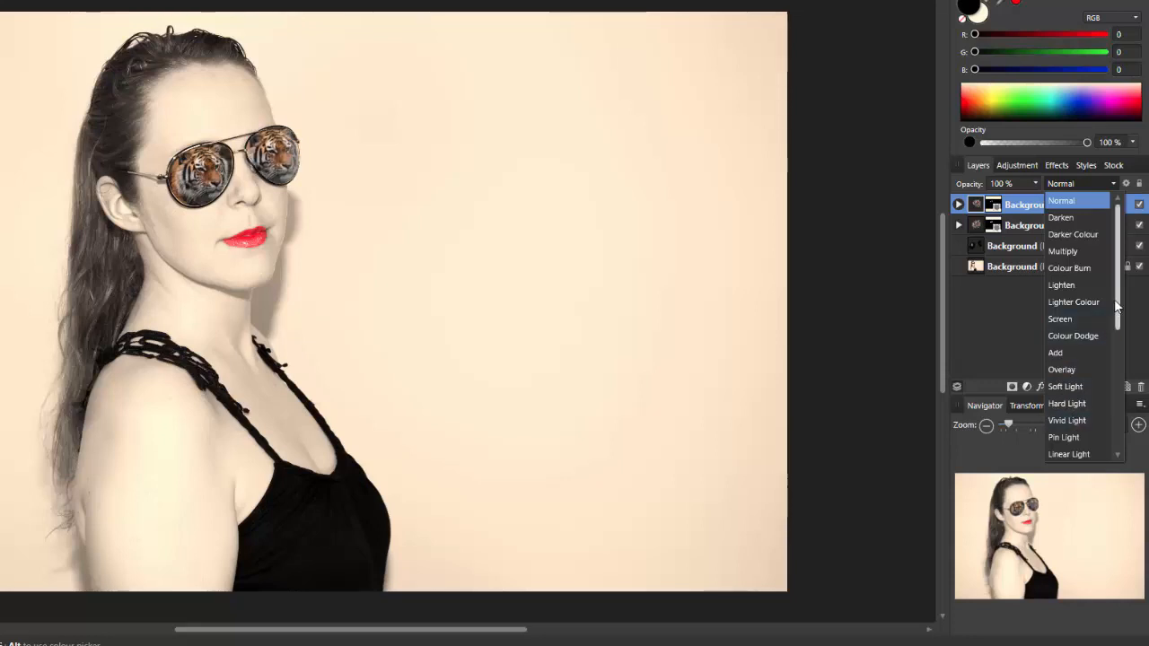
pyautogui.moveTo(1120, 339); pyautogui.dragTo(1124, 435)
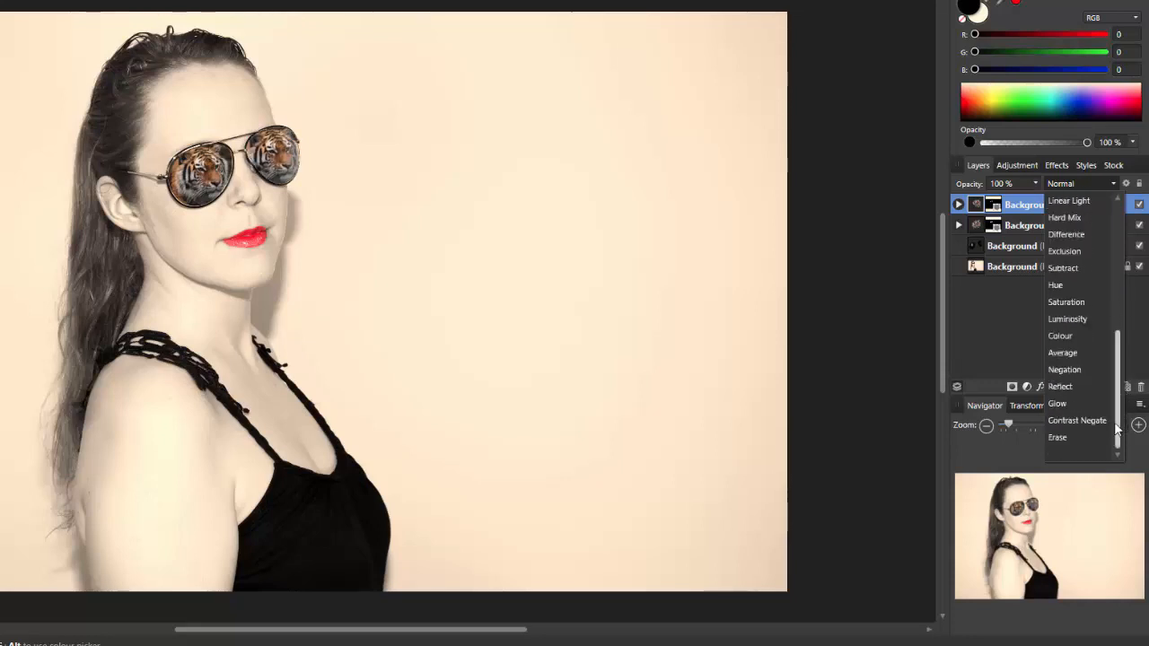
pyautogui.click(1060, 406)
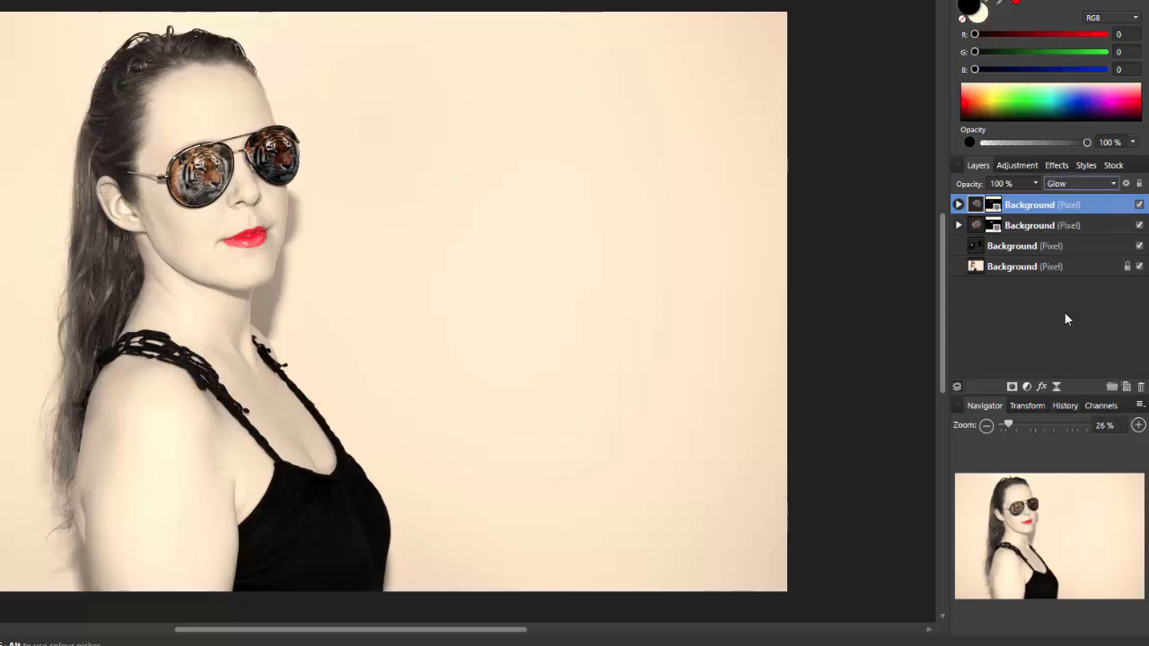
pyautogui.click(1106, 232)
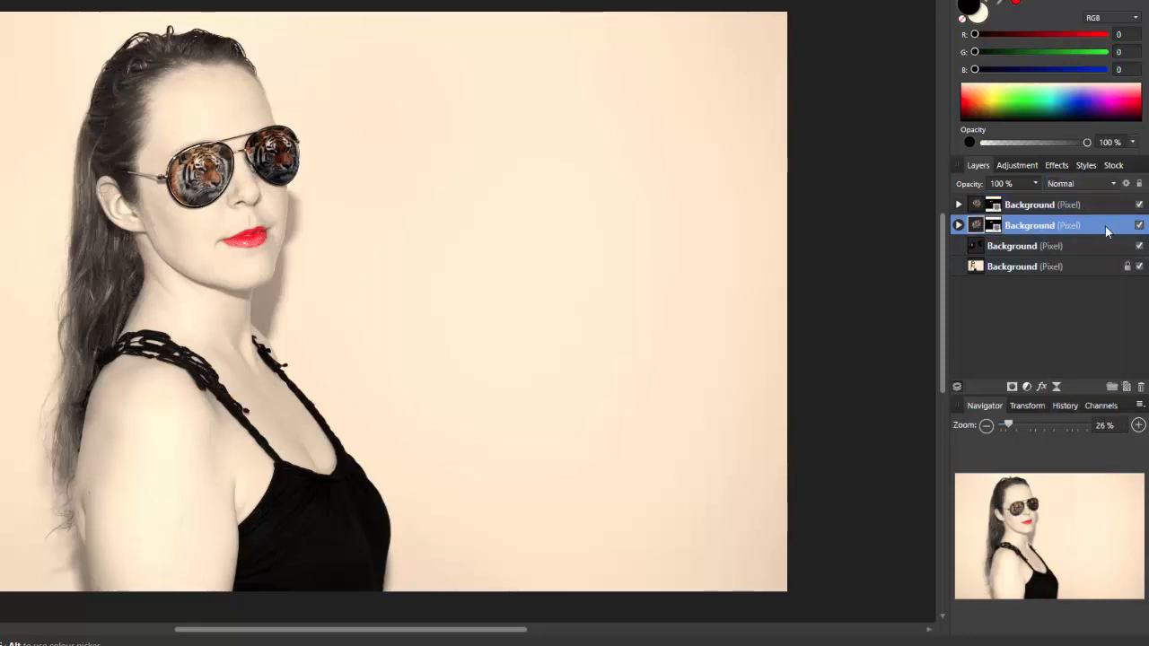
pyautogui.click(1113, 183)
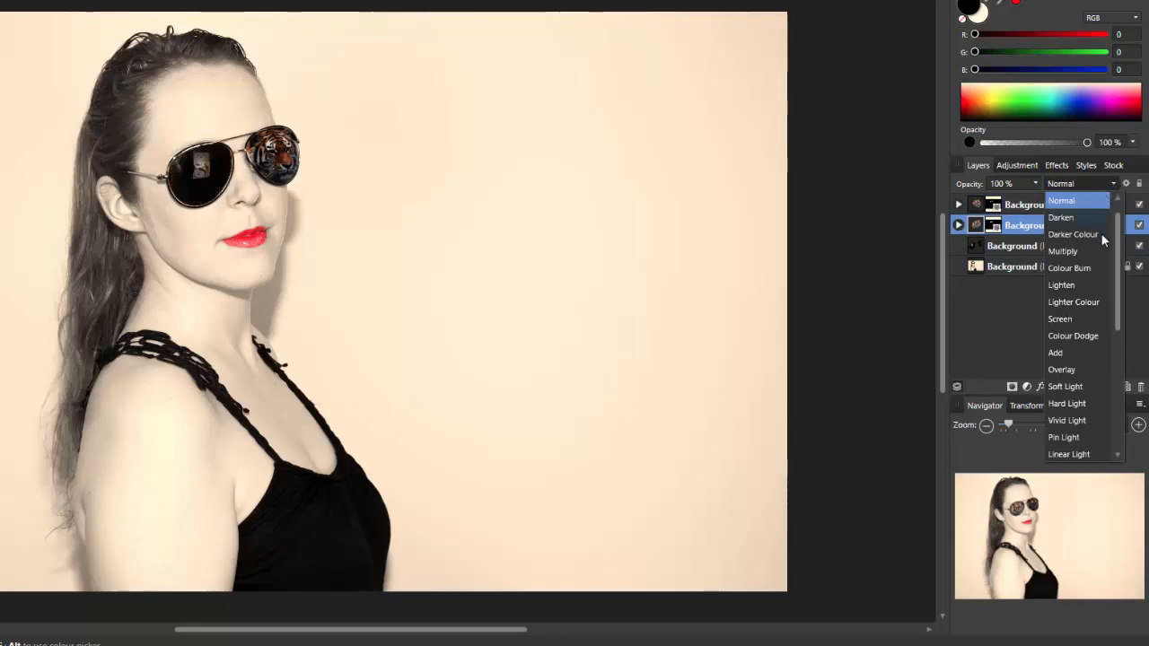
pyautogui.scroll(-1, 1120, 308)
pyautogui.scroll(-3, 1120, 308)
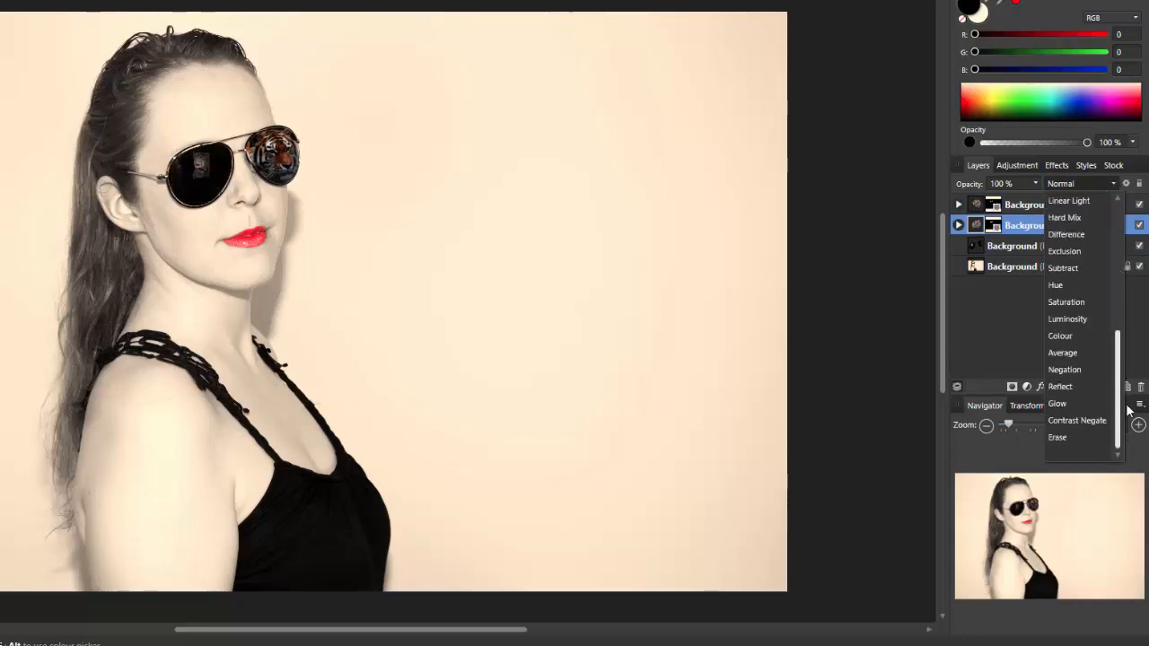
pyautogui.click(1071, 404)
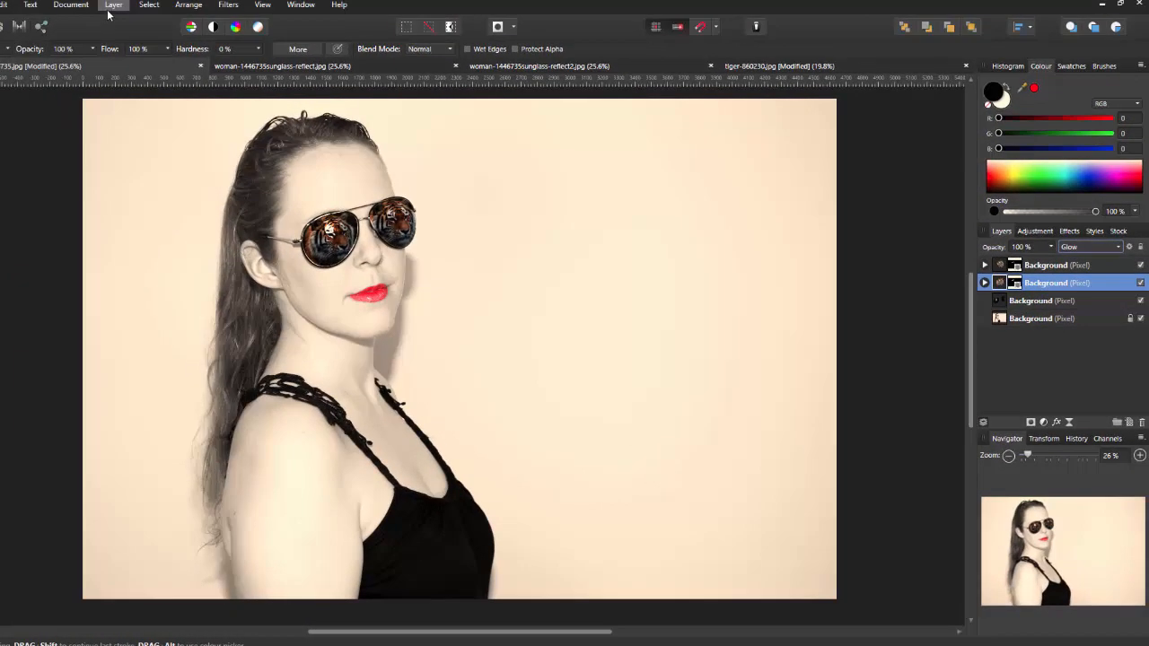
# Desaturate the lower tiger layer with an HSL adjustment at -100% saturation, and merge the adjustment into it
pyautogui.click(112, 5)
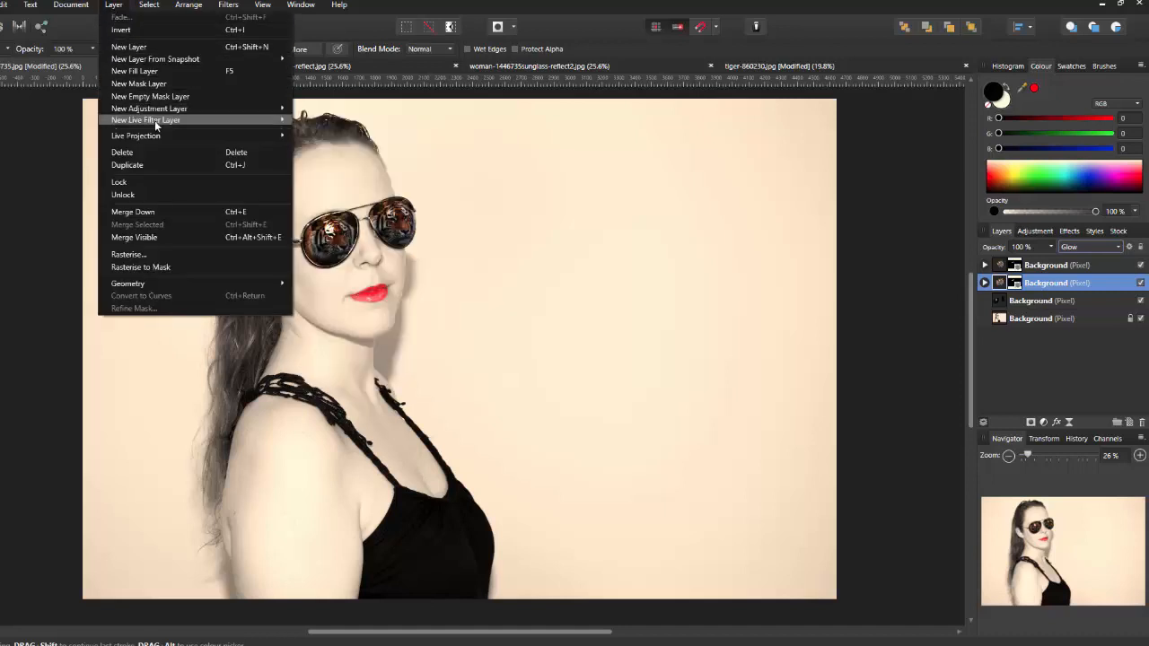
pyautogui.moveTo(155, 124)
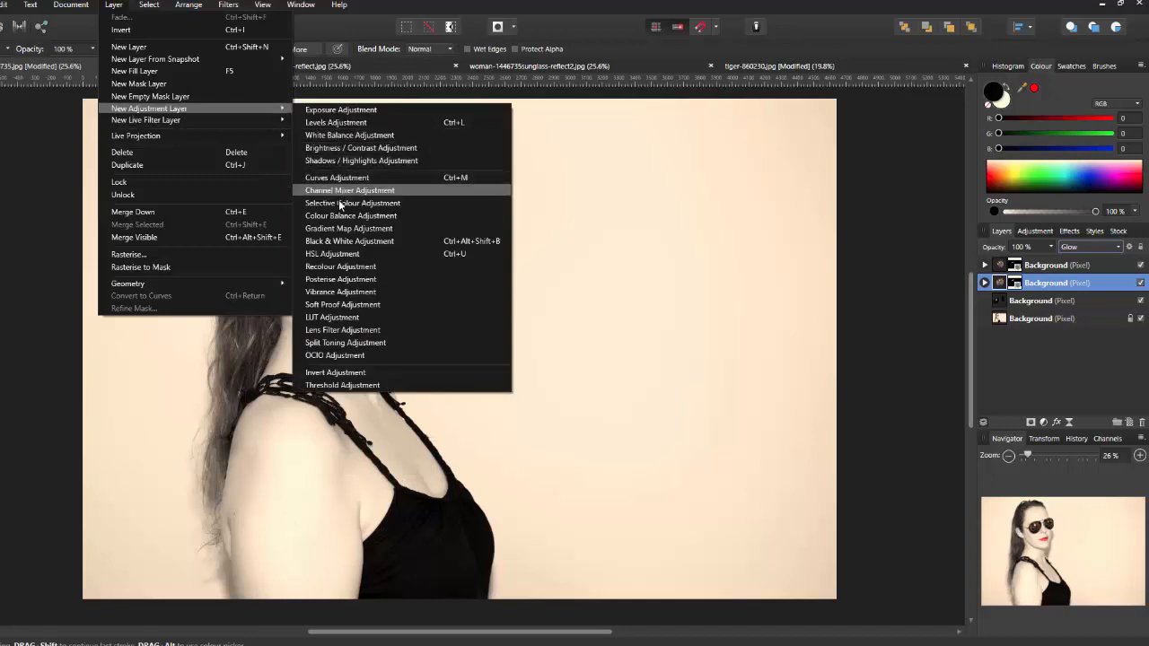
pyautogui.click(326, 255)
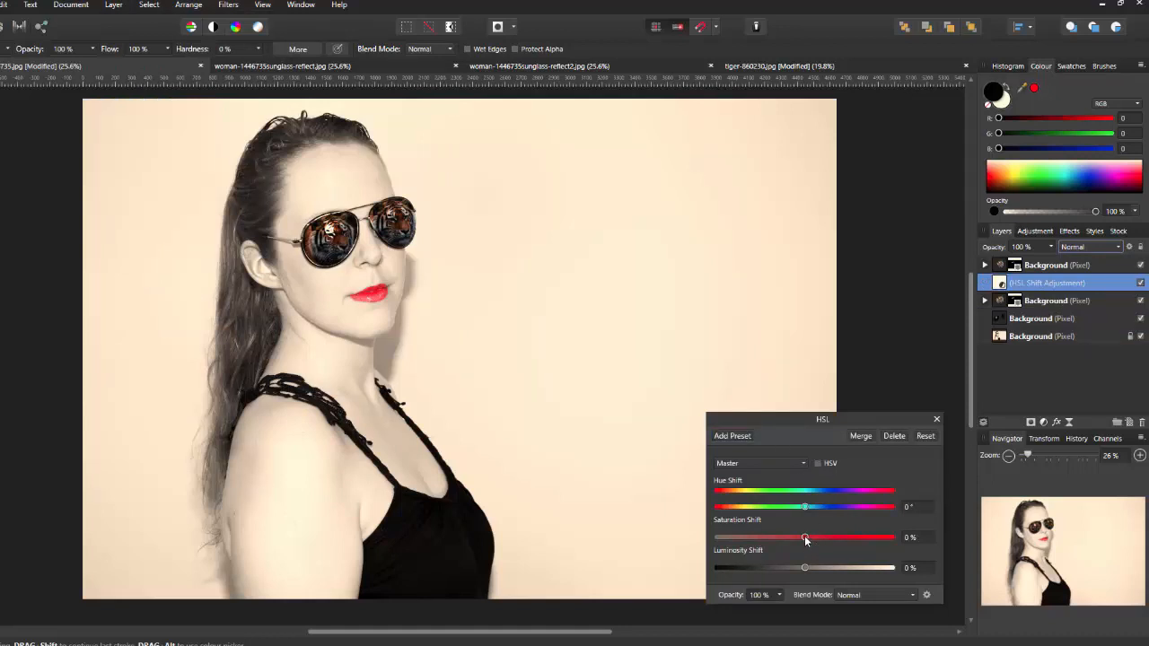
pyautogui.moveTo(805, 540); pyautogui.dragTo(709, 537)
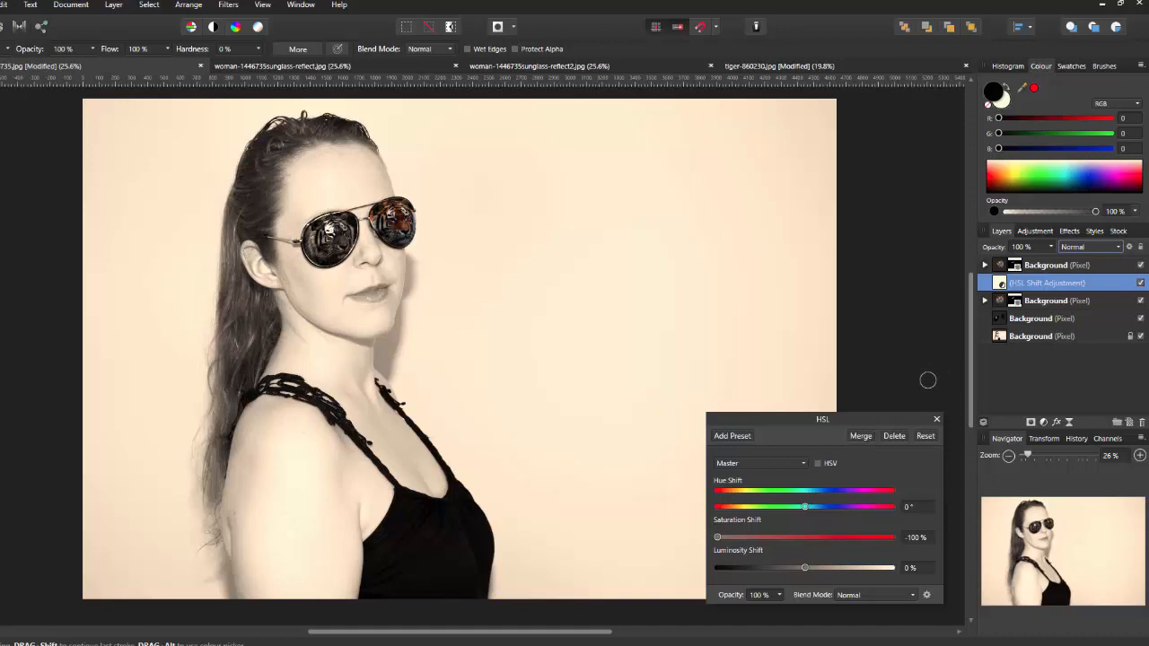
pyautogui.click(860, 435)
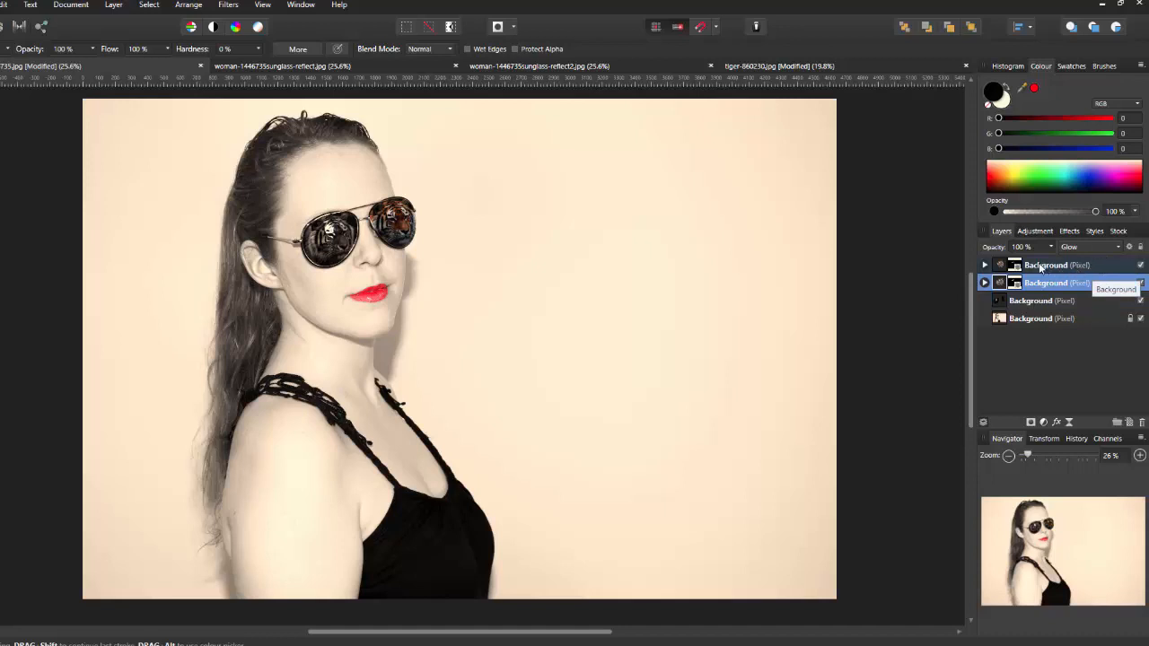
# Desaturate the top tiger layer with an HSL adjustment at -100% saturation, merge the adjustment down, and return to the layer stack
pyautogui.click(1080, 268)
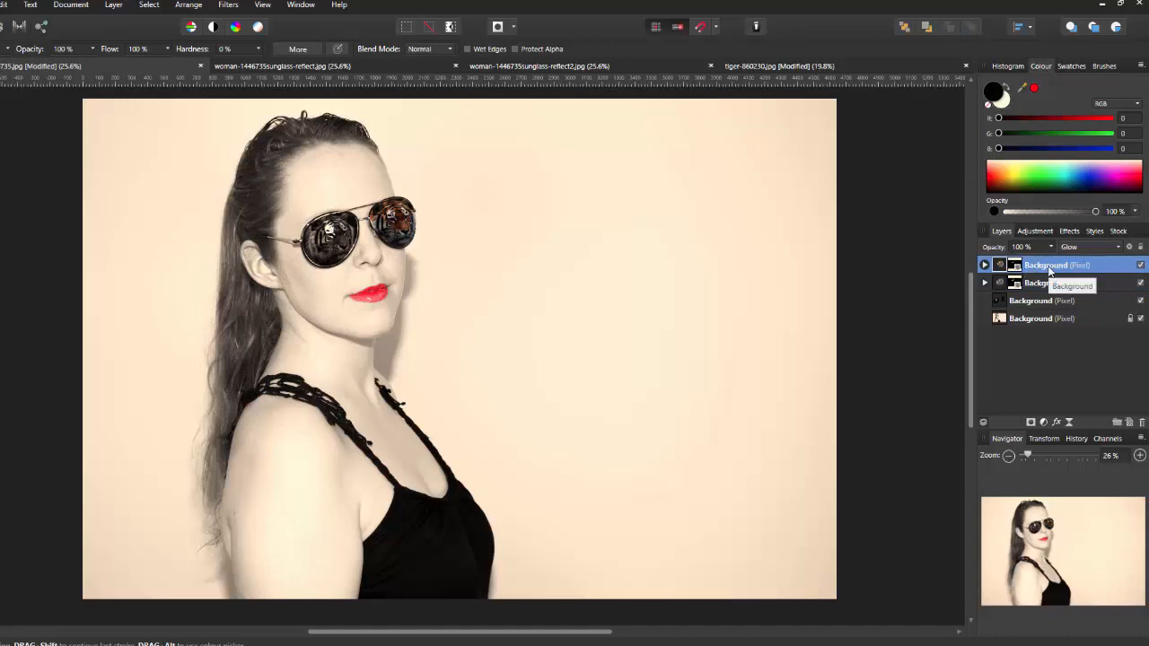
pyautogui.click(1039, 235)
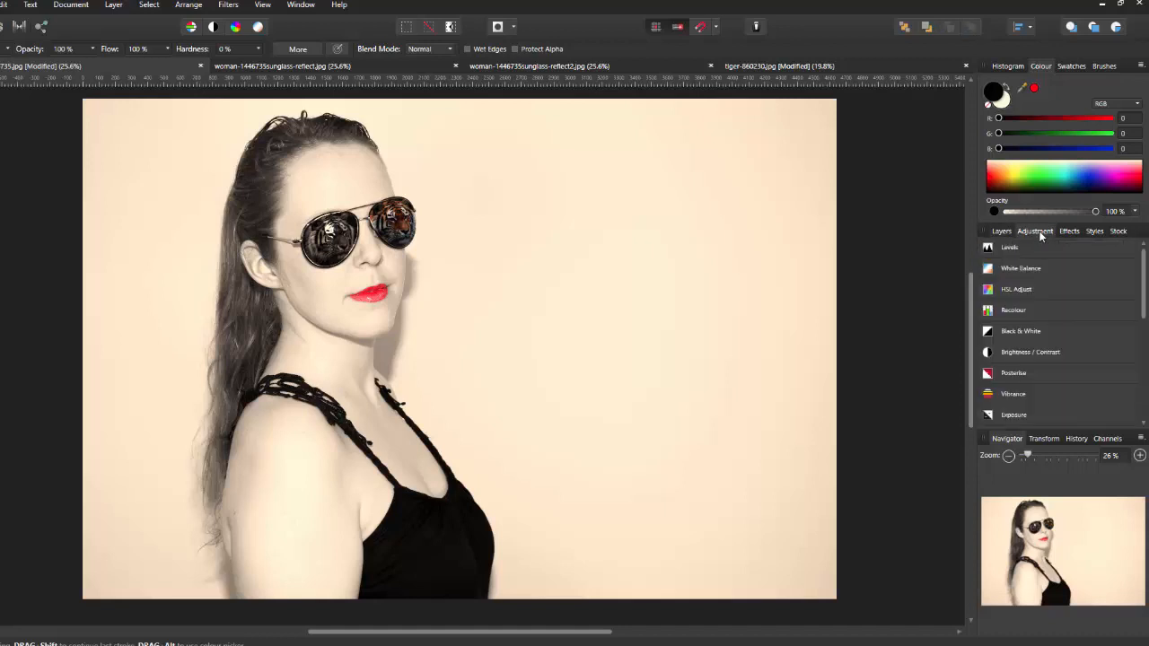
pyautogui.click(1017, 291)
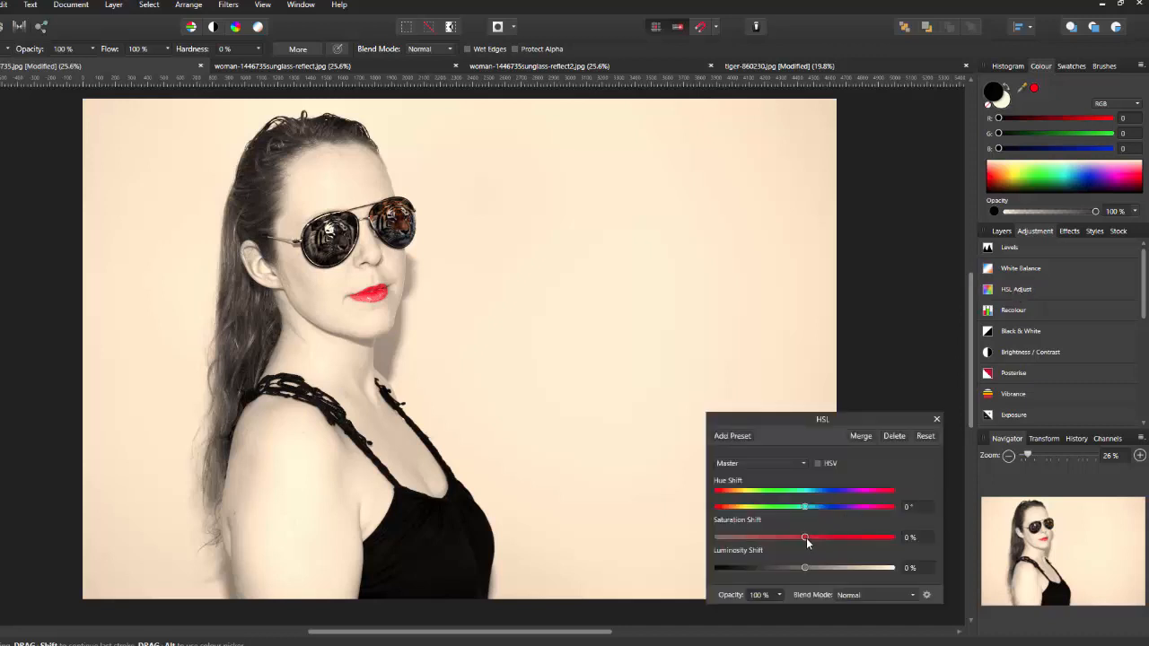
pyautogui.moveTo(804, 540); pyautogui.dragTo(700, 541)
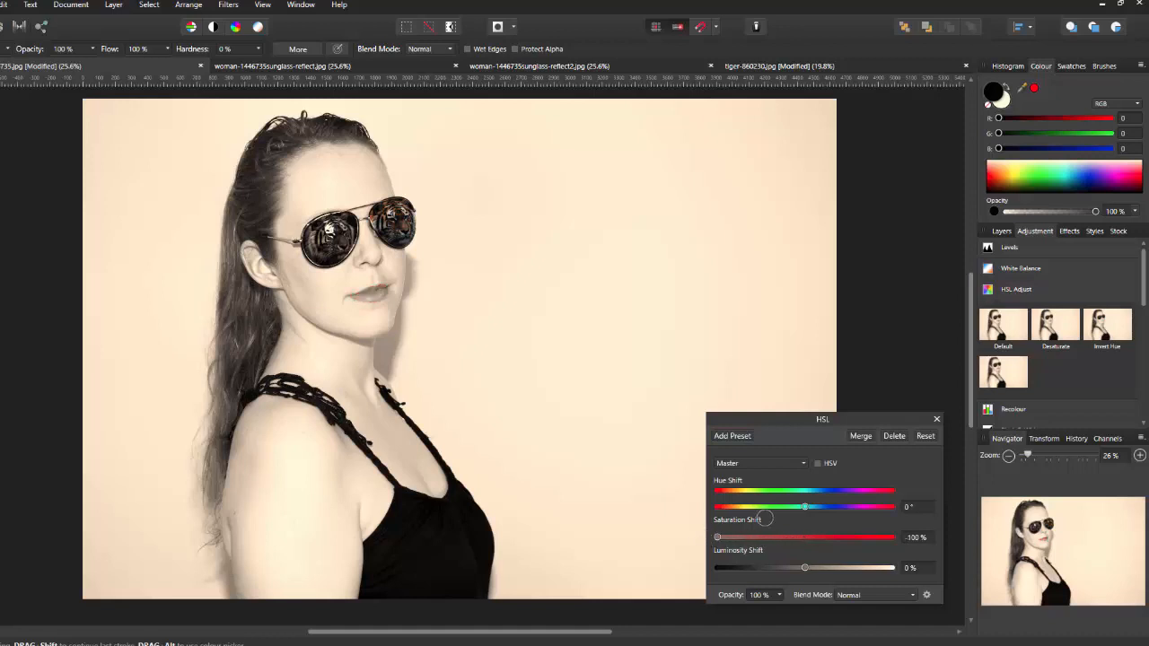
pyautogui.click(866, 438)
pyautogui.click(865, 439)
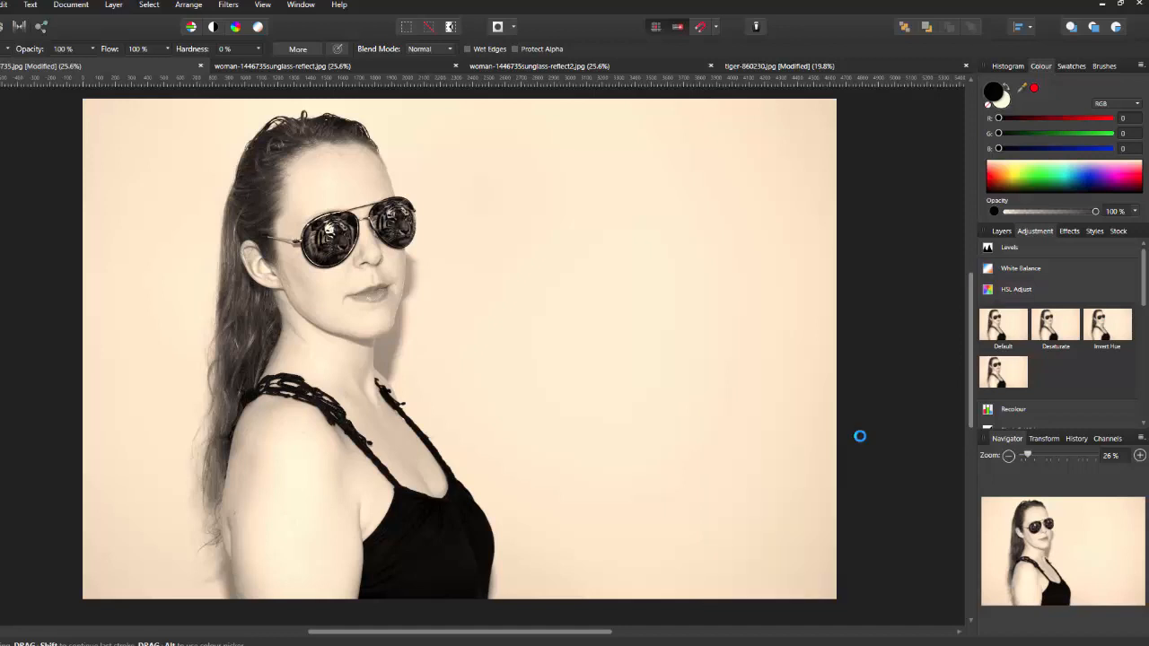
pyautogui.click(1041, 292)
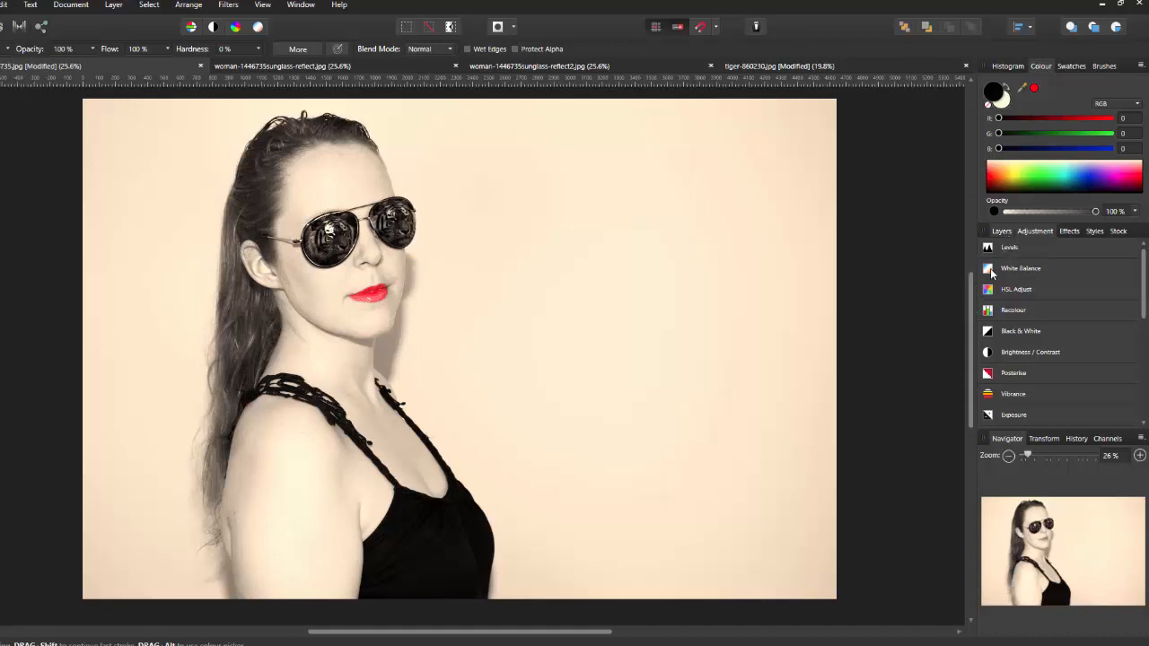
pyautogui.click(1002, 232)
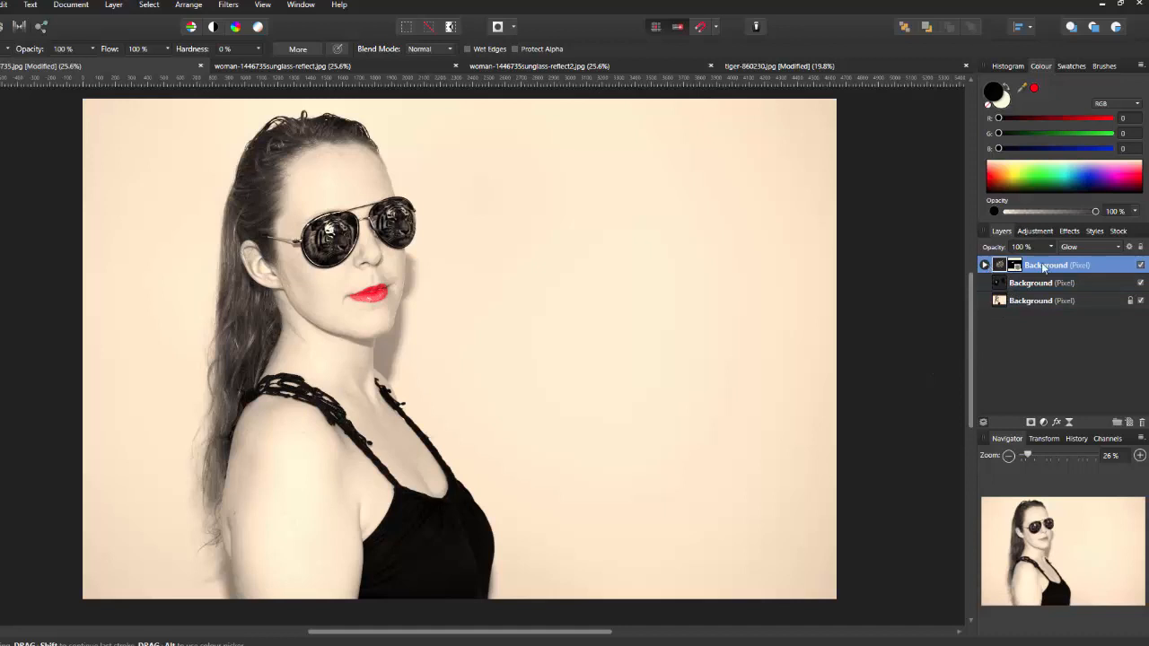
# Add a new pixel layer above the tiger layer and paint soft white highlights on the lenses at 7% brush opacity
pyautogui.click(984, 266)
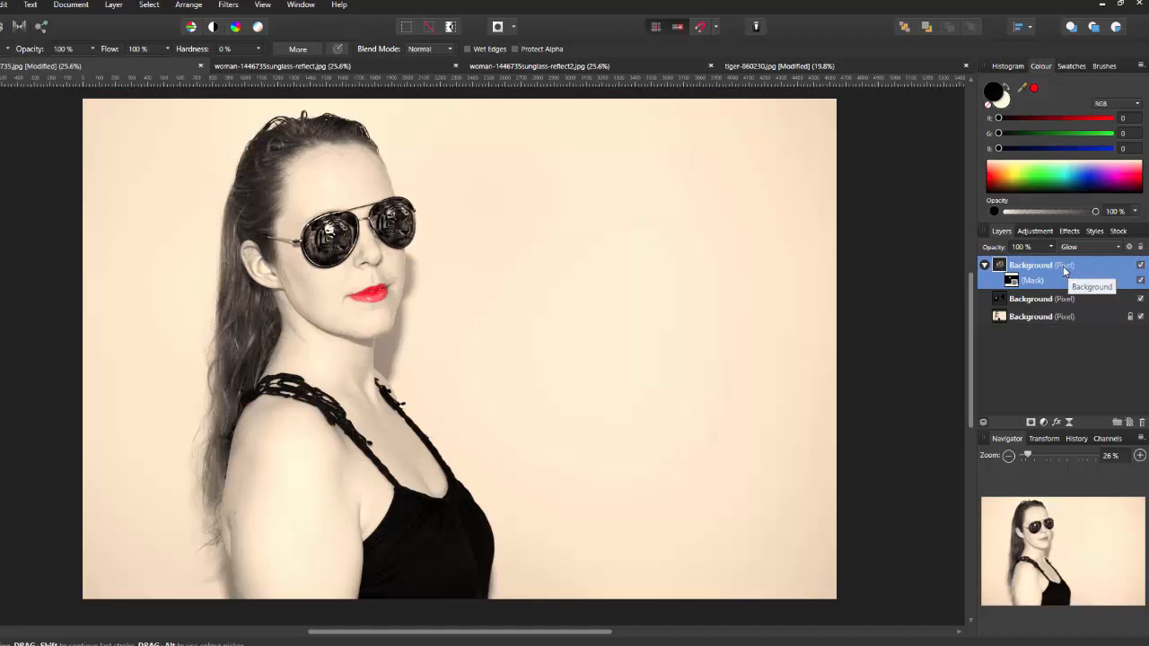
pyautogui.click(985, 265)
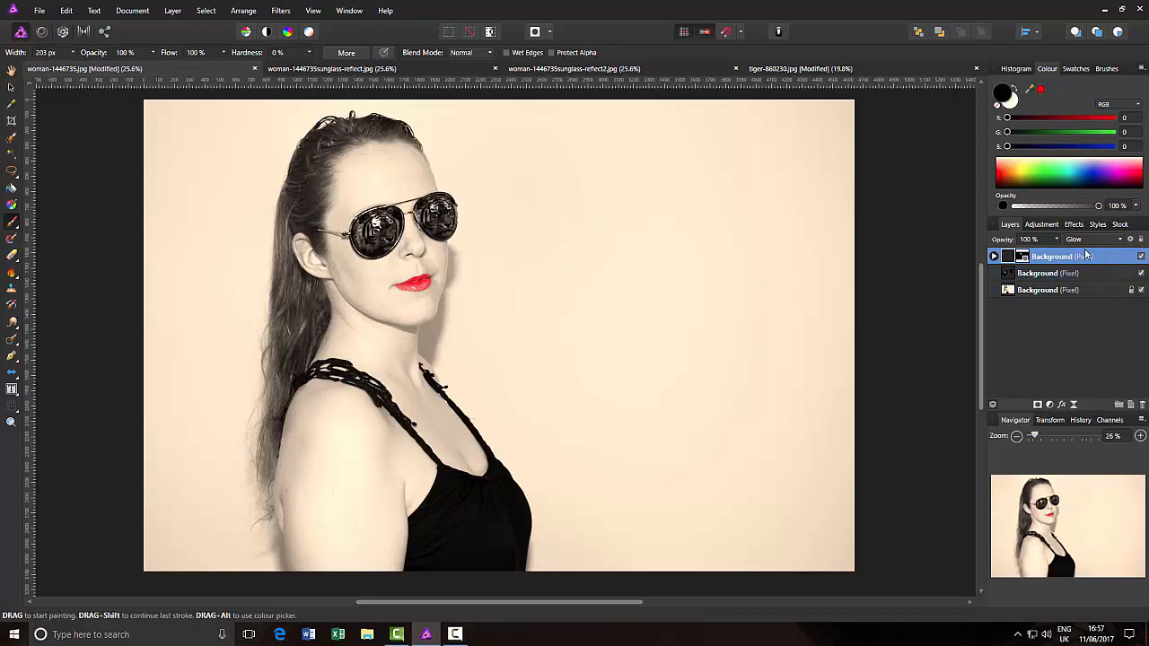
pyautogui.hotkey('ctrl', 'shift', 'n')
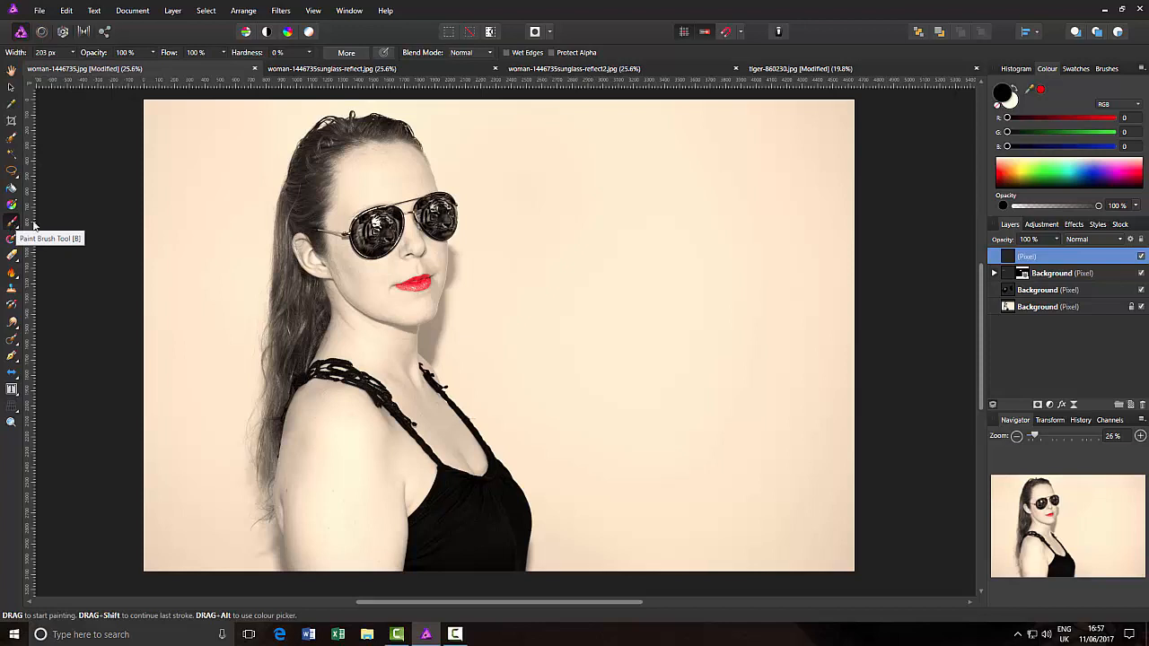
pyautogui.click(1012, 102)
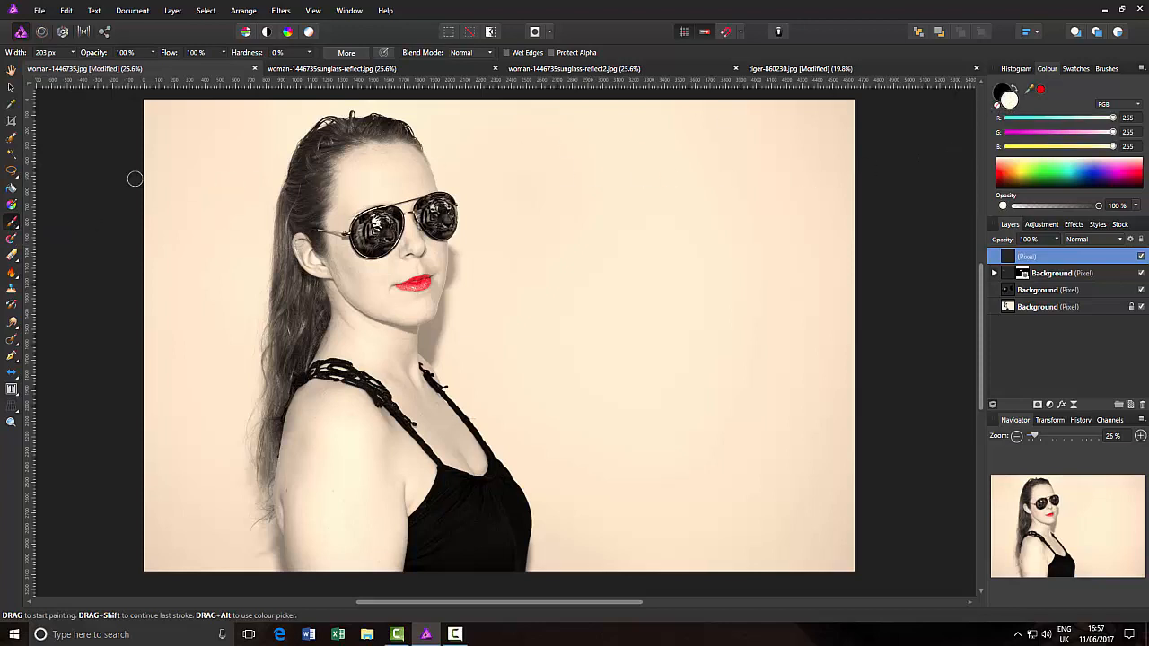
pyautogui.click(154, 52)
pyautogui.moveTo(156, 66); pyautogui.dragTo(78, 72)
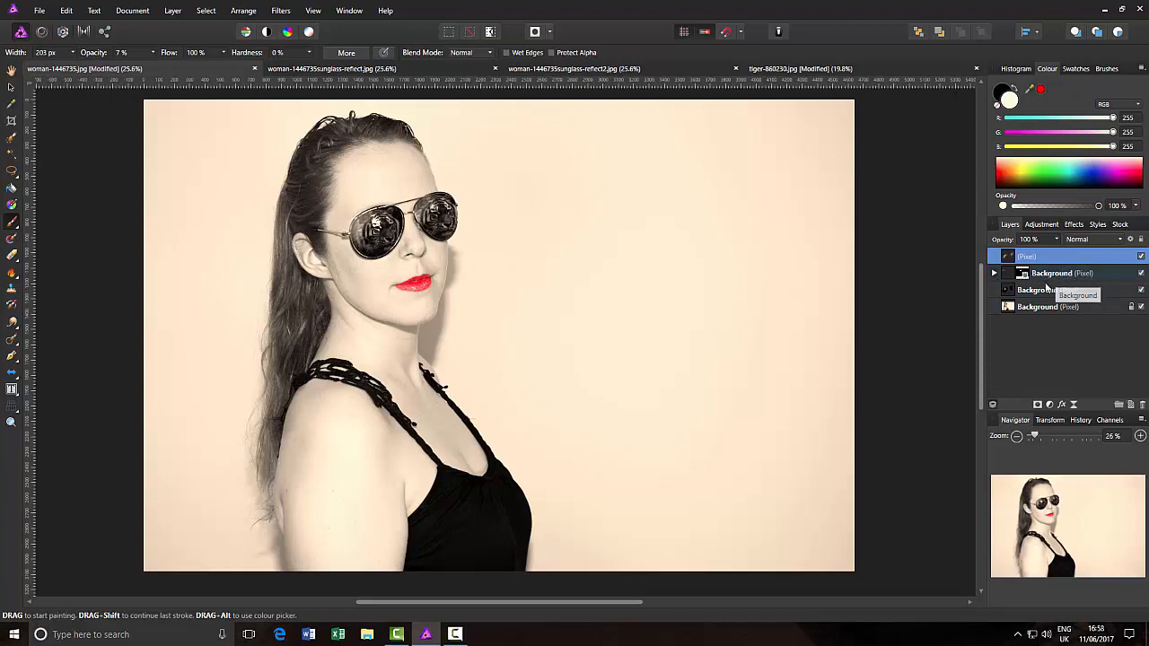
pyautogui.moveTo(1037, 292); pyautogui.dragTo(1035, 273)
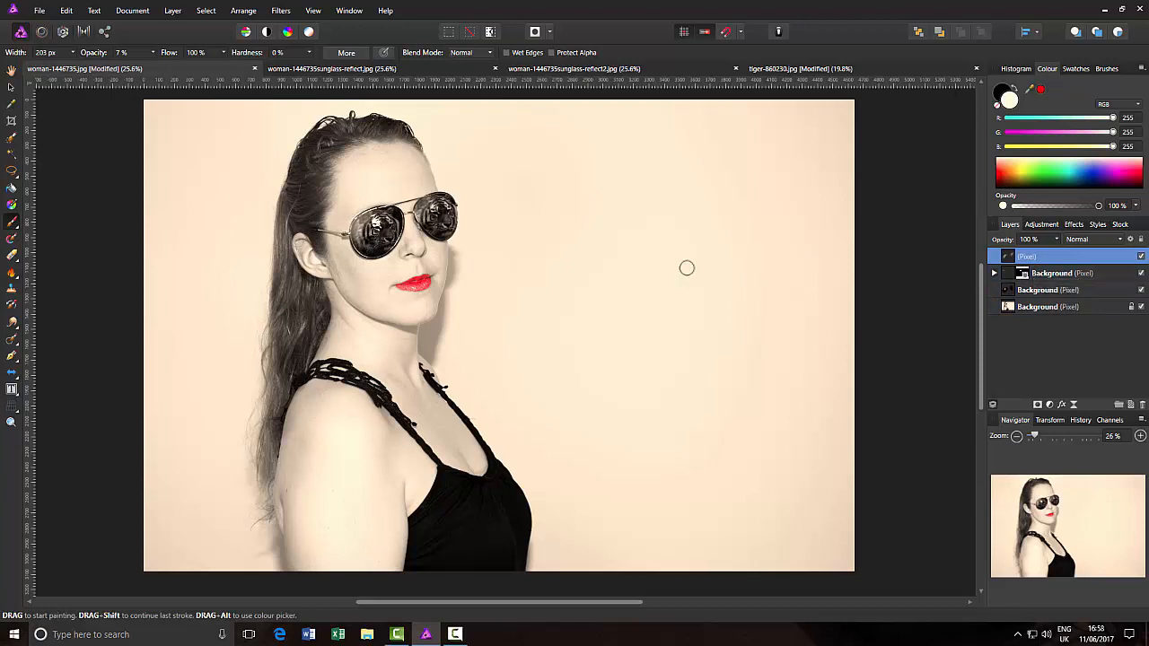